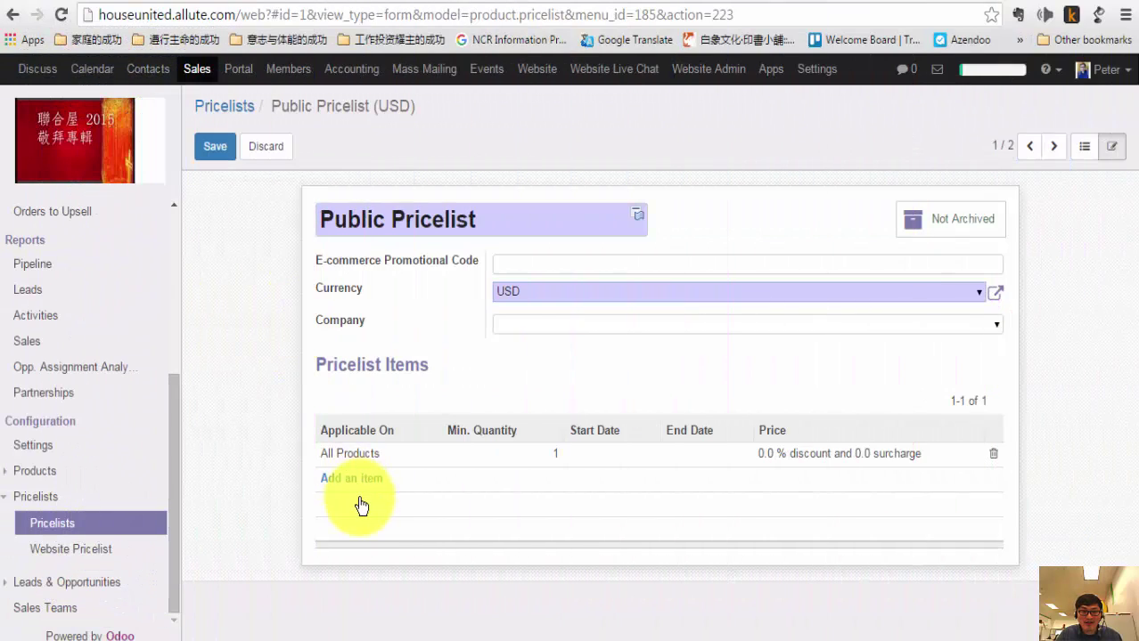
Change the Public Pricelist currency to EUR and save the form
mouse_move(233, 638)
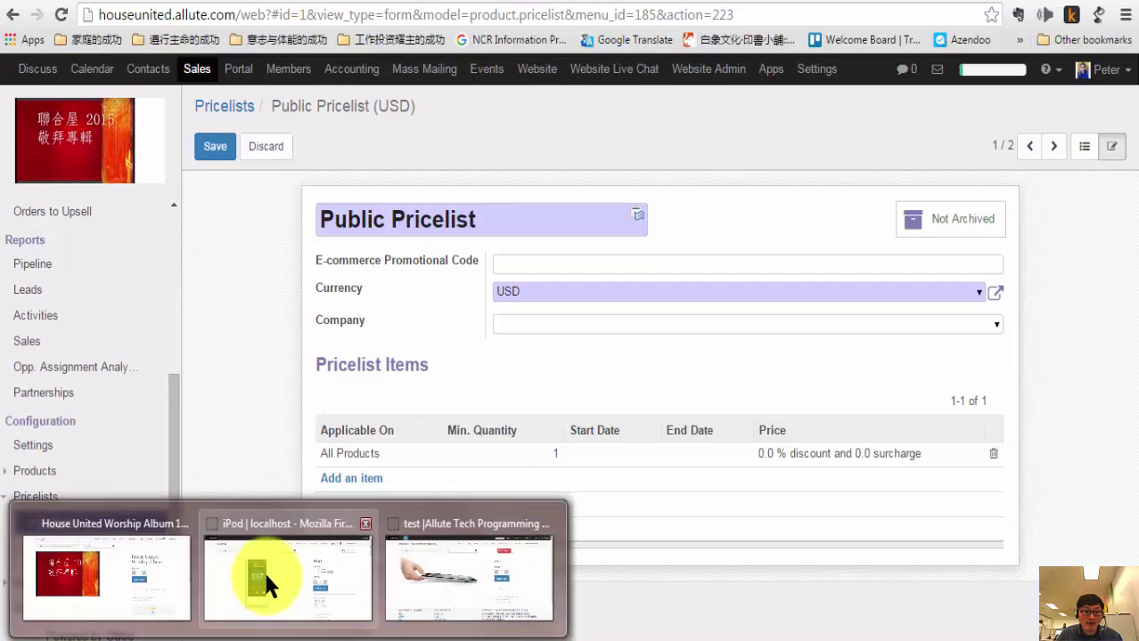
left_click(137, 586)
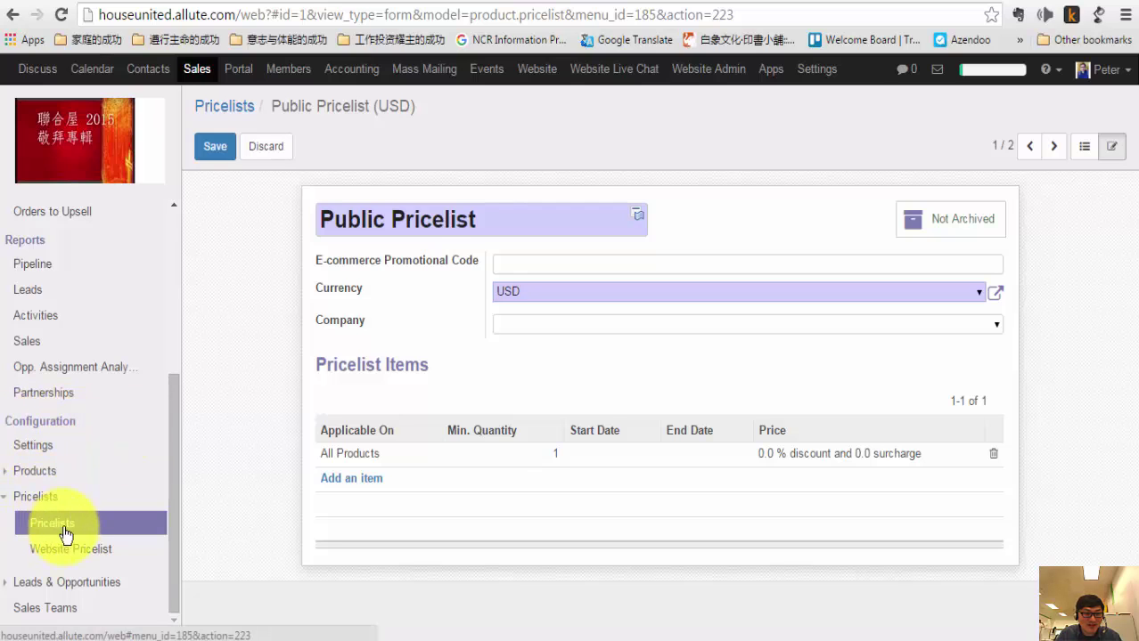
left_click(977, 294)
left_click(525, 309)
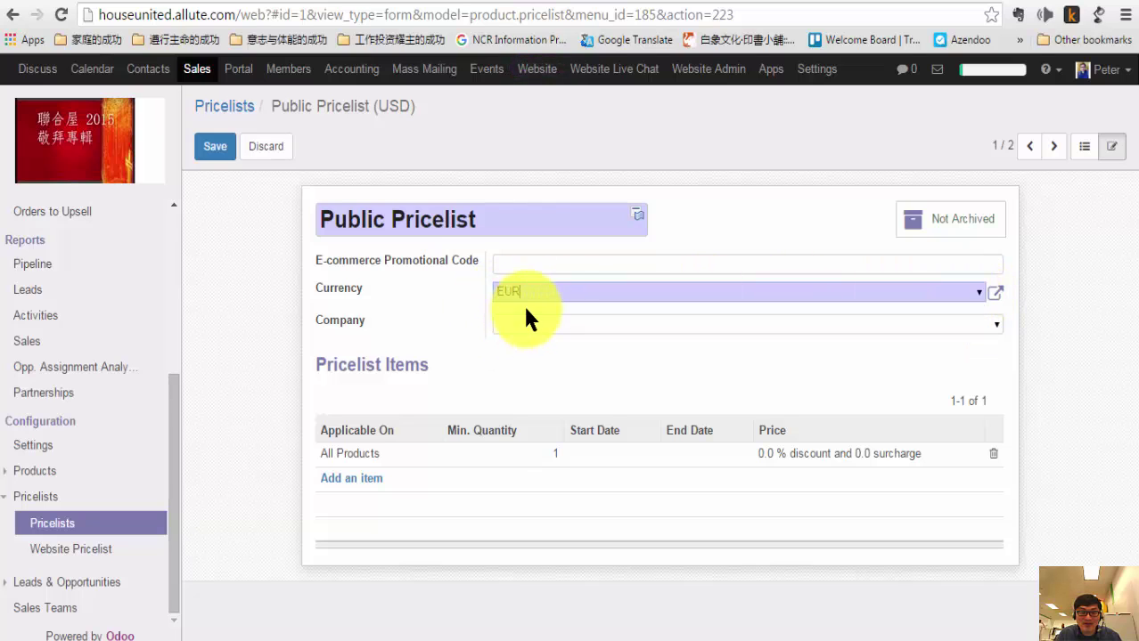
left_click(215, 149)
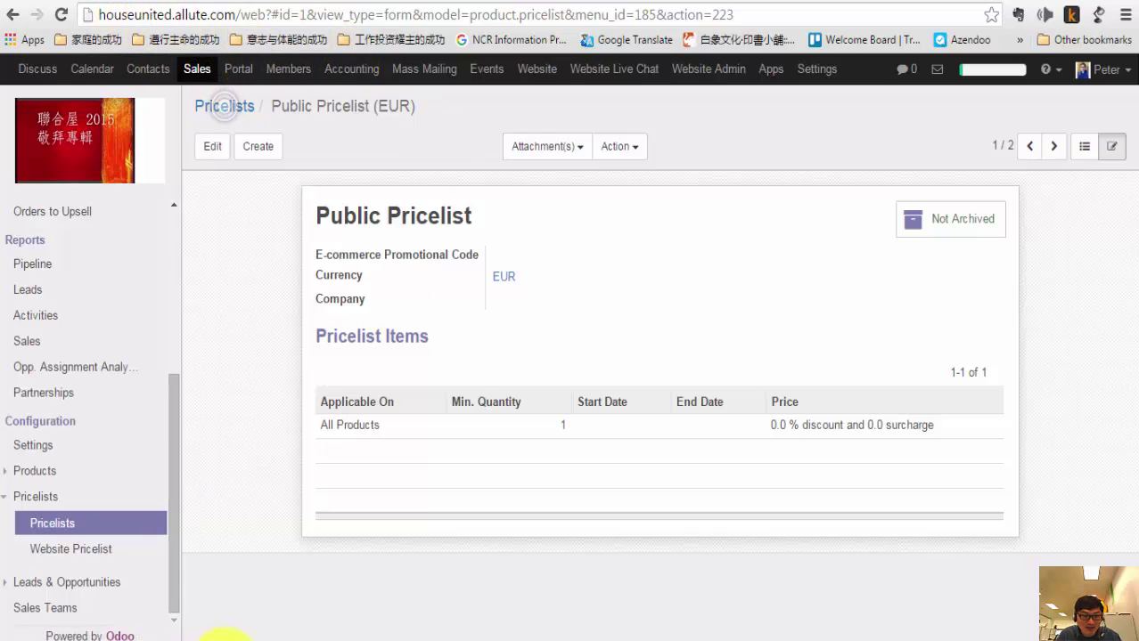
Reload the House United Worship Album 1 shop page to show 9.00 €, then return to the pricelist
mouse_move(224, 638)
left_click(118, 575)
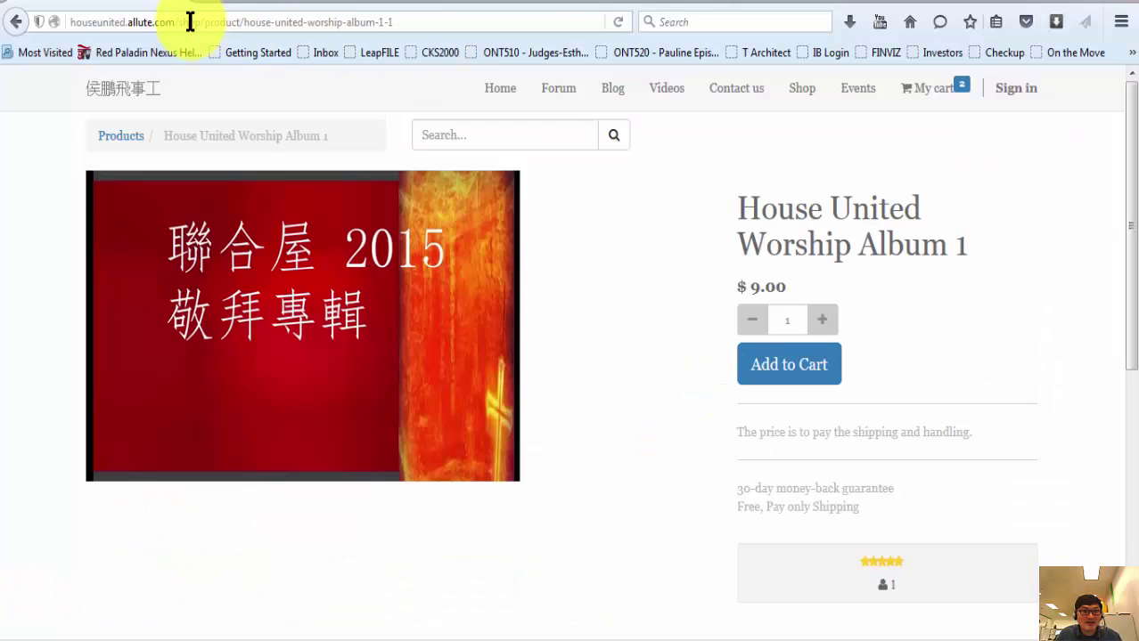
right_click(156, 4)
left_click(200, 20)
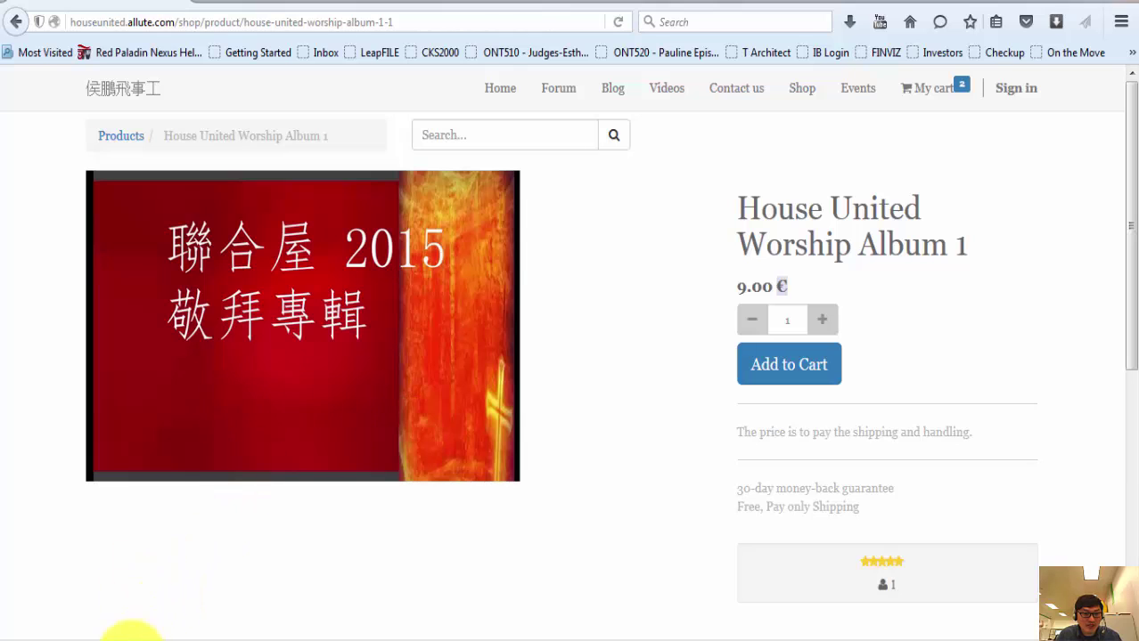
left_click(131, 639)
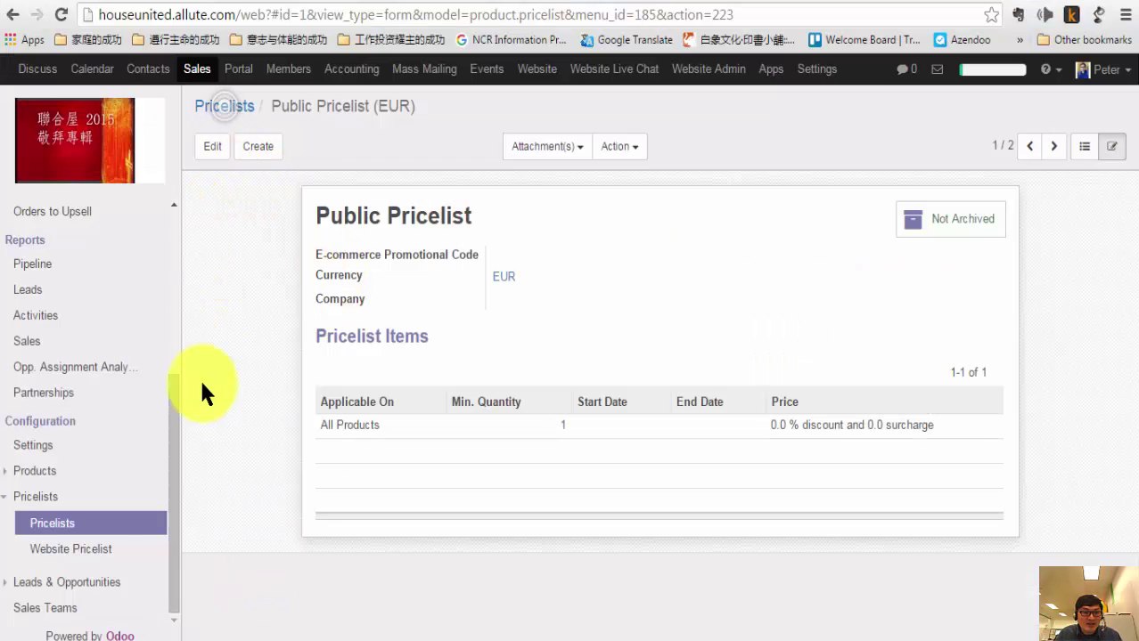
Set the Public Pricelist currency back to USD and save
left_click(214, 148)
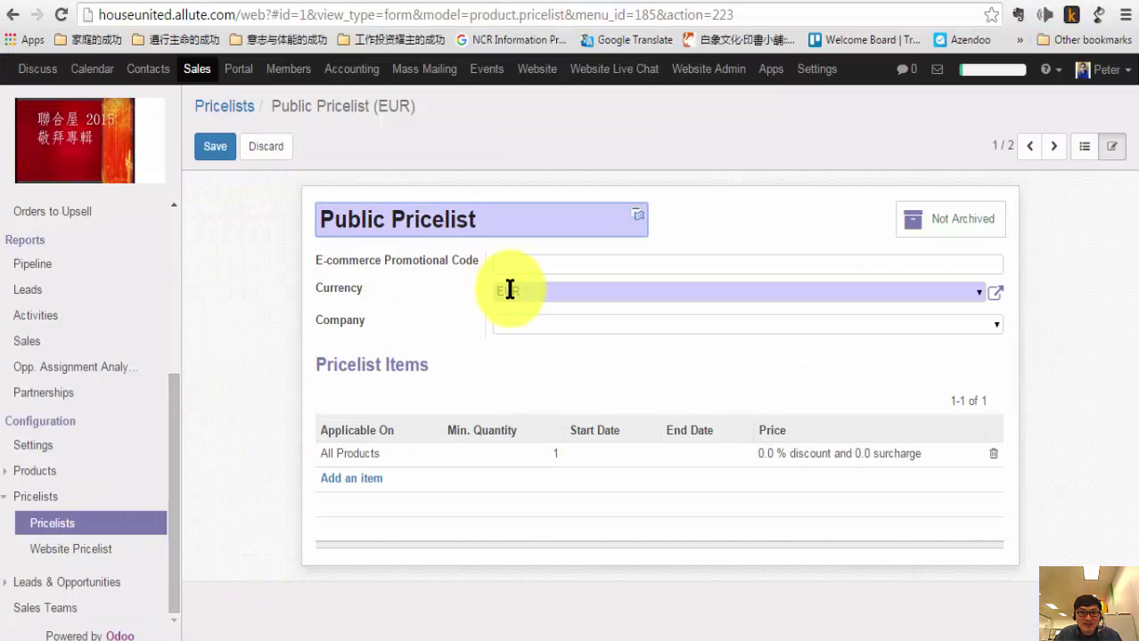
left_click(676, 294)
left_click(534, 332)
left_click(216, 151)
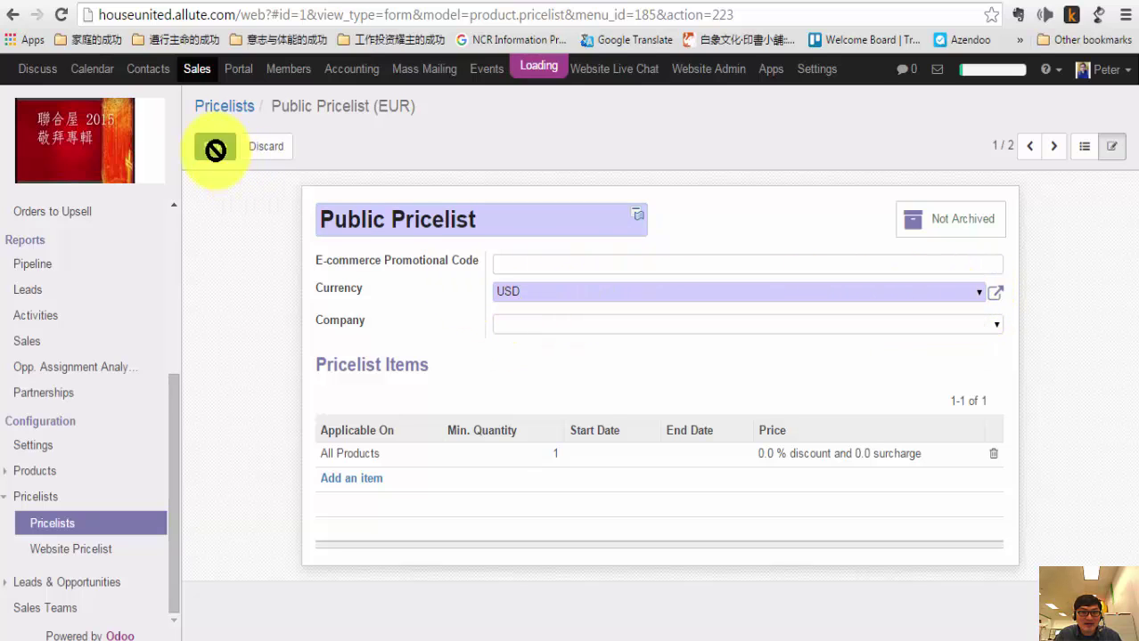
Refresh the shop product page so the album is priced at $ 9.00
mouse_move(223, 638)
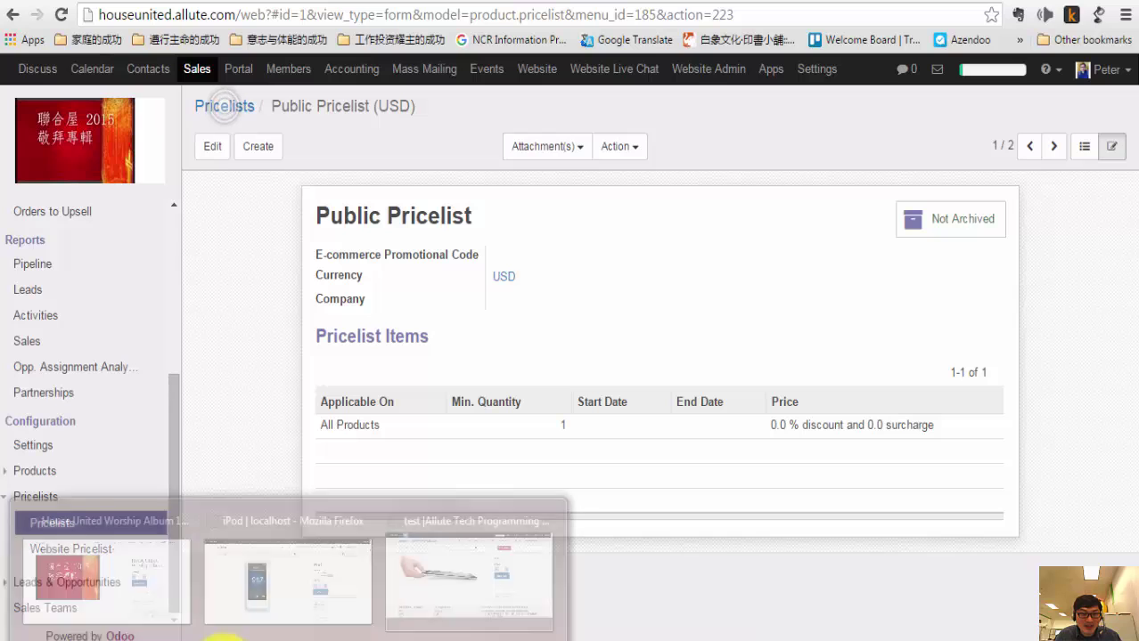
left_click(185, 584)
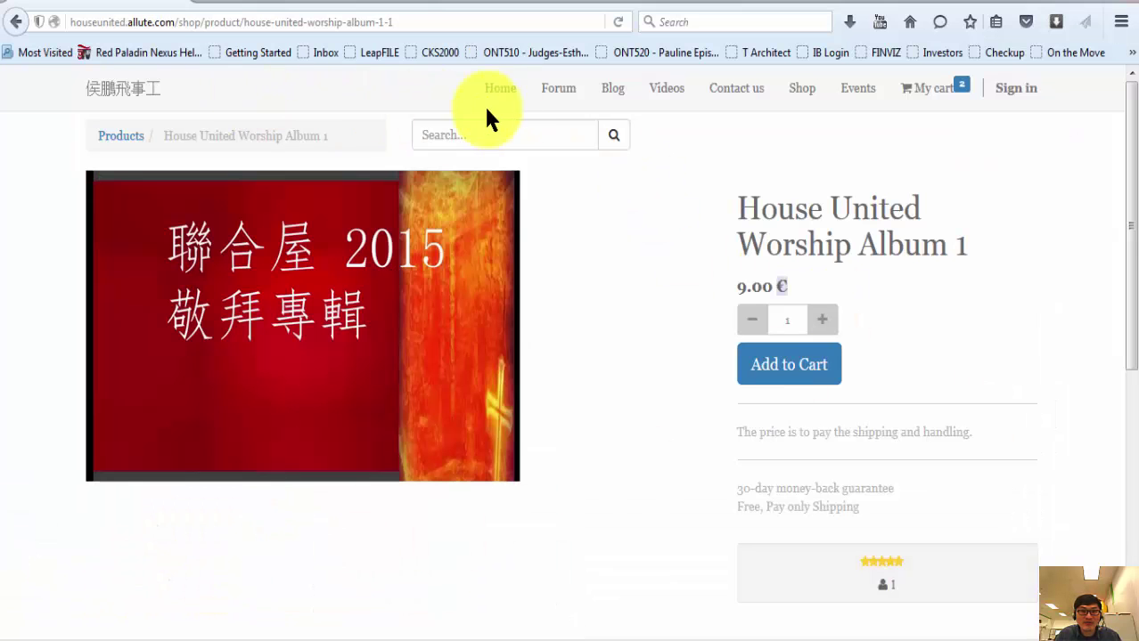
right_click(143, 11)
key("Escape")
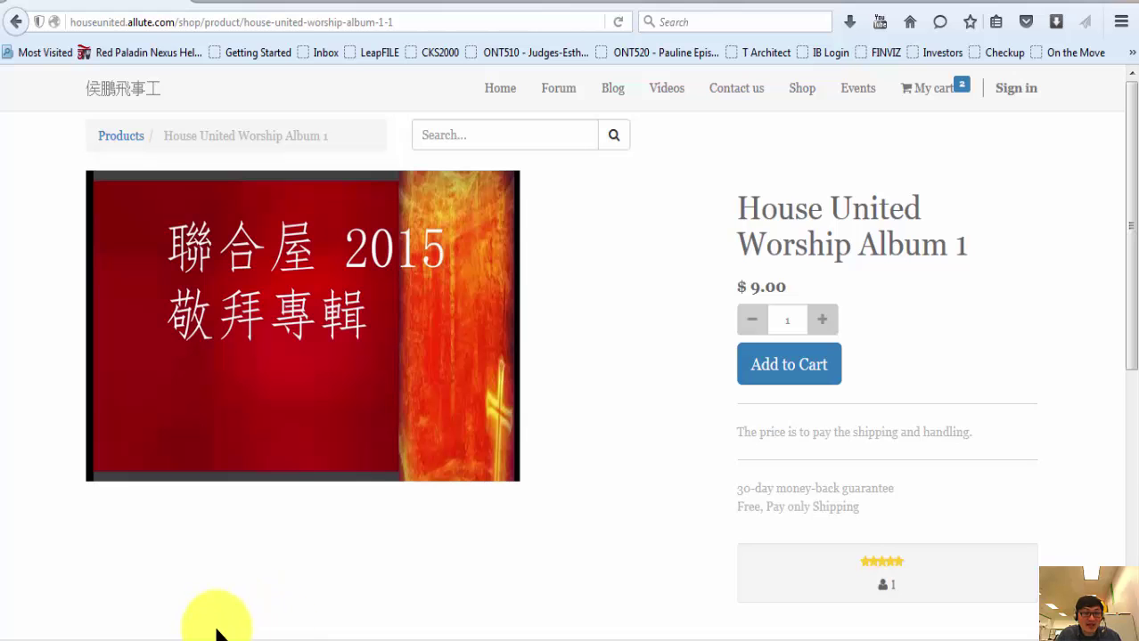
Review the Public Pricelist's EUR and USD currency options, then go to the Settings Companies list
mouse_move(130, 637)
left_click(120, 552)
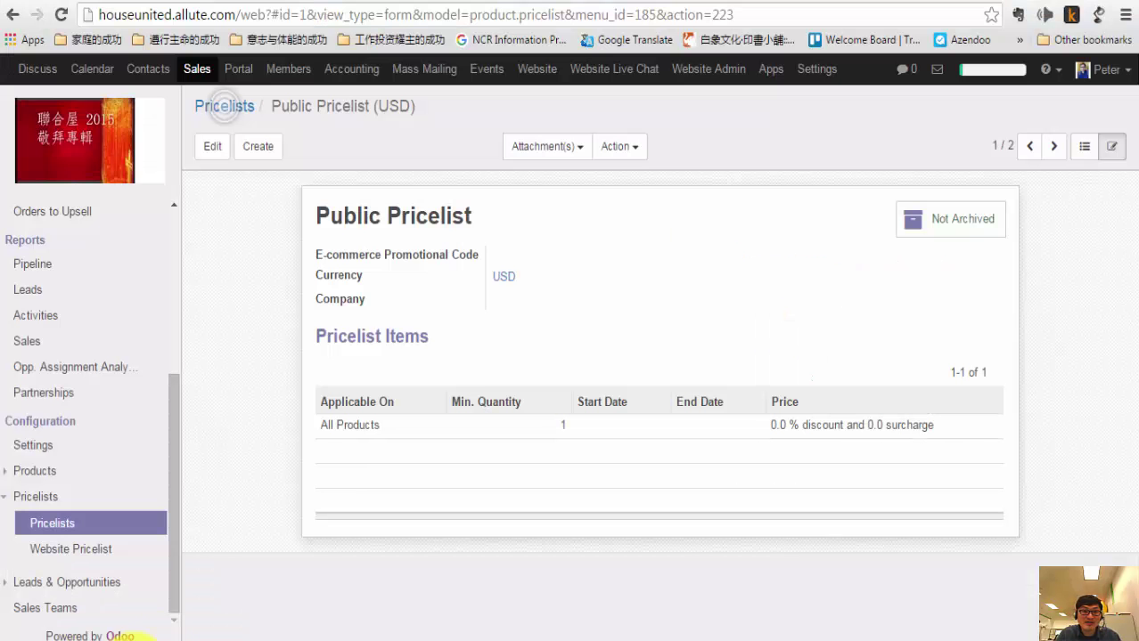
left_click(212, 149)
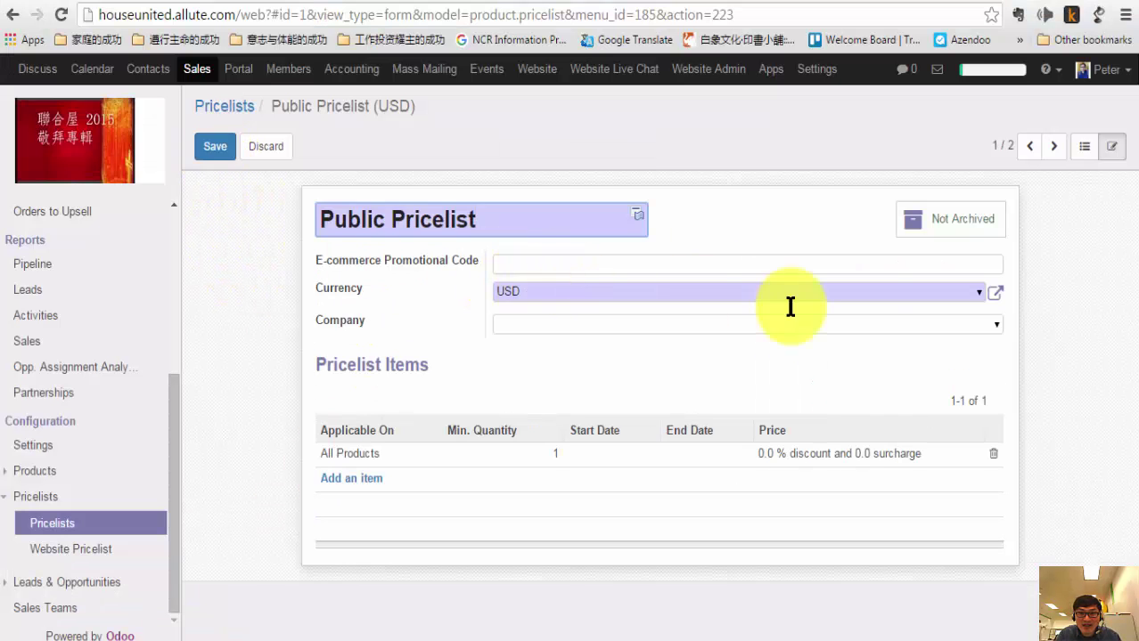
left_click(976, 291)
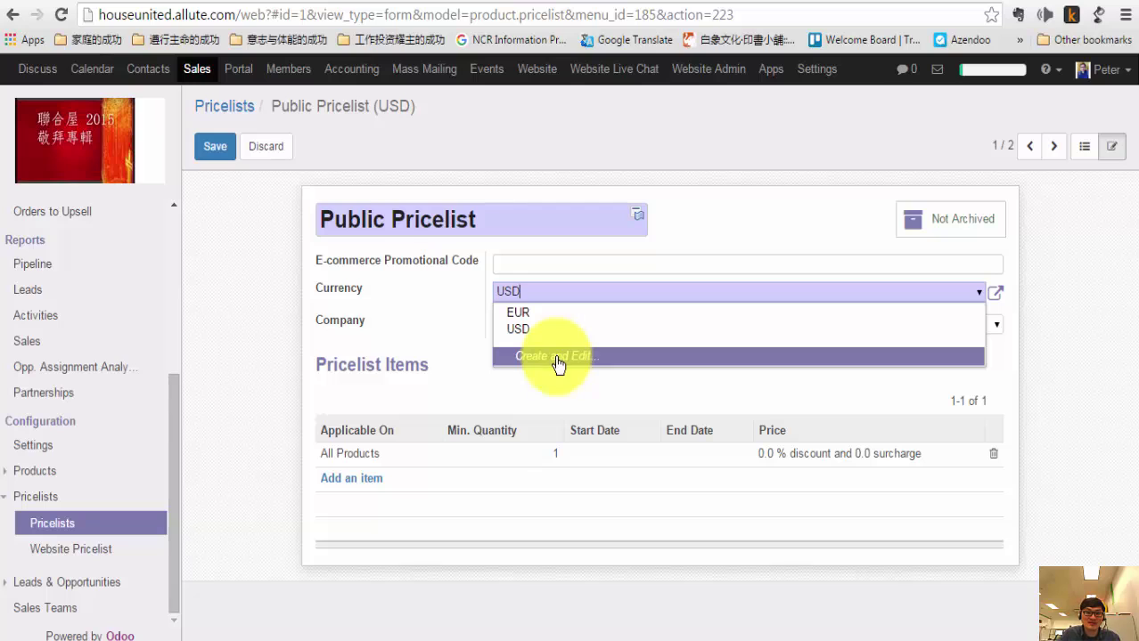
left_click(526, 294)
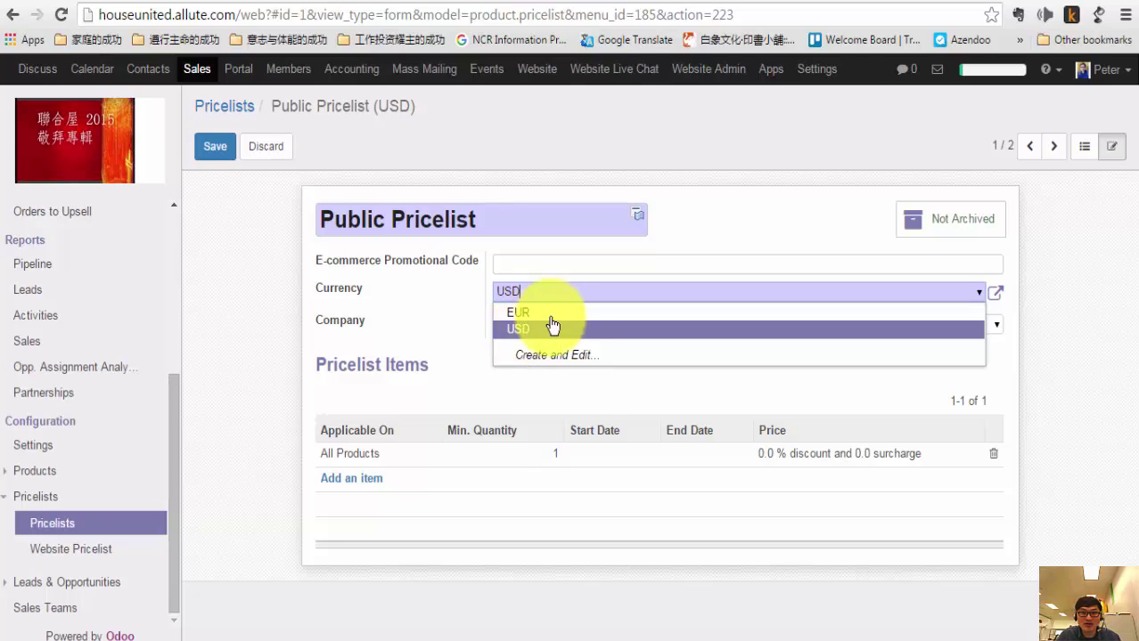
left_click(816, 71)
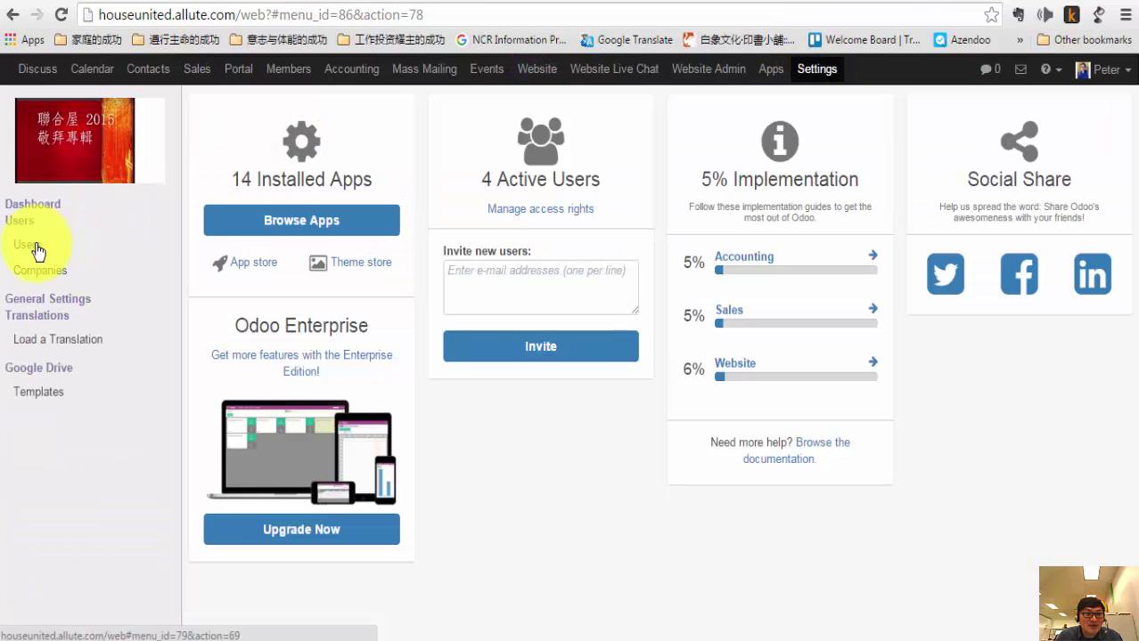
Tick Multi Currencies under the main user's Extra Rights and save the user
left_click(28, 246)
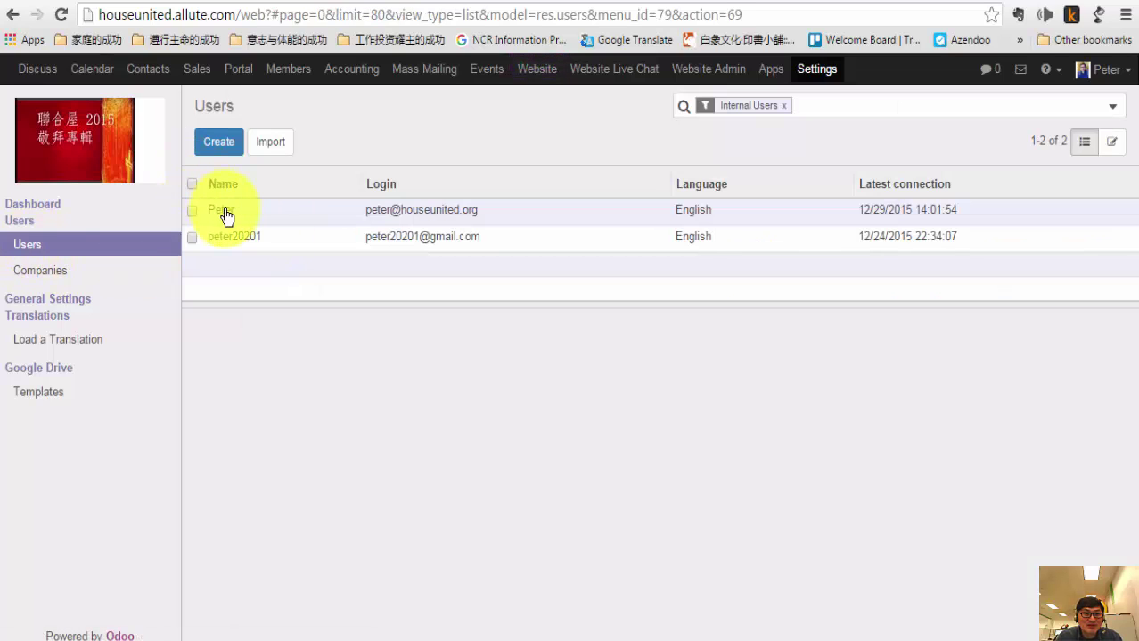
left_click(236, 216)
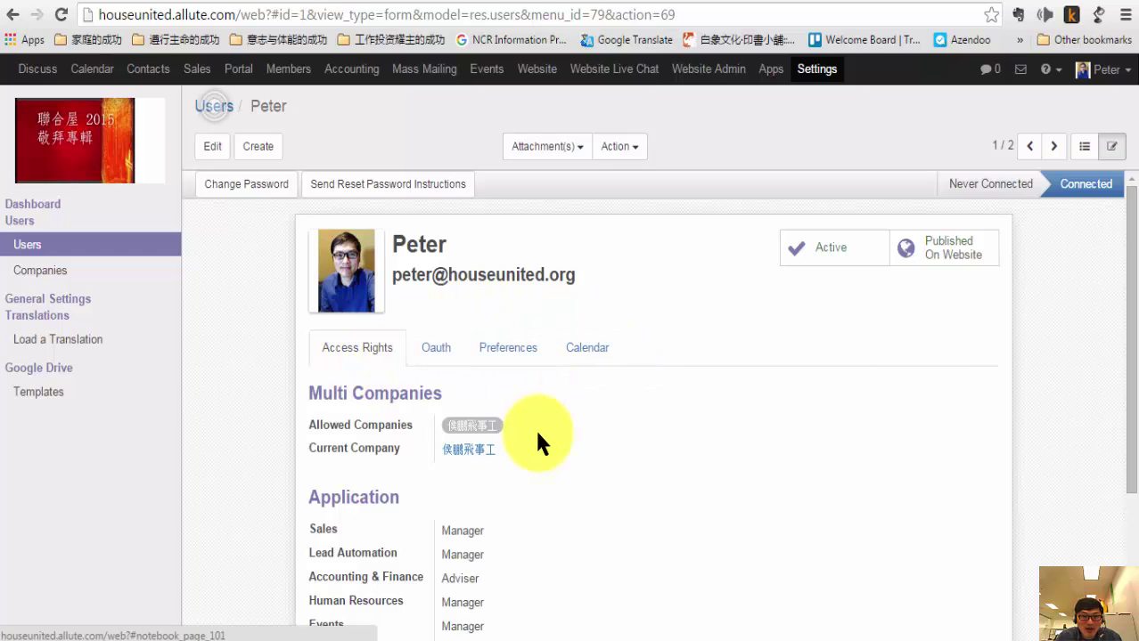
scroll(547, 436, "down", 3)
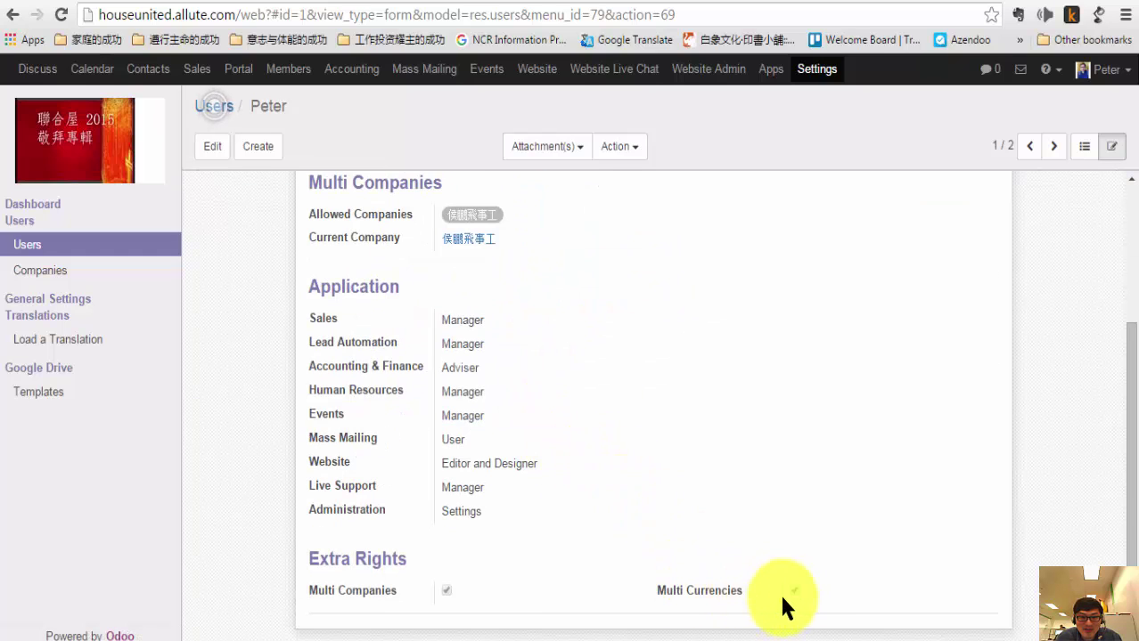
left_click(221, 147)
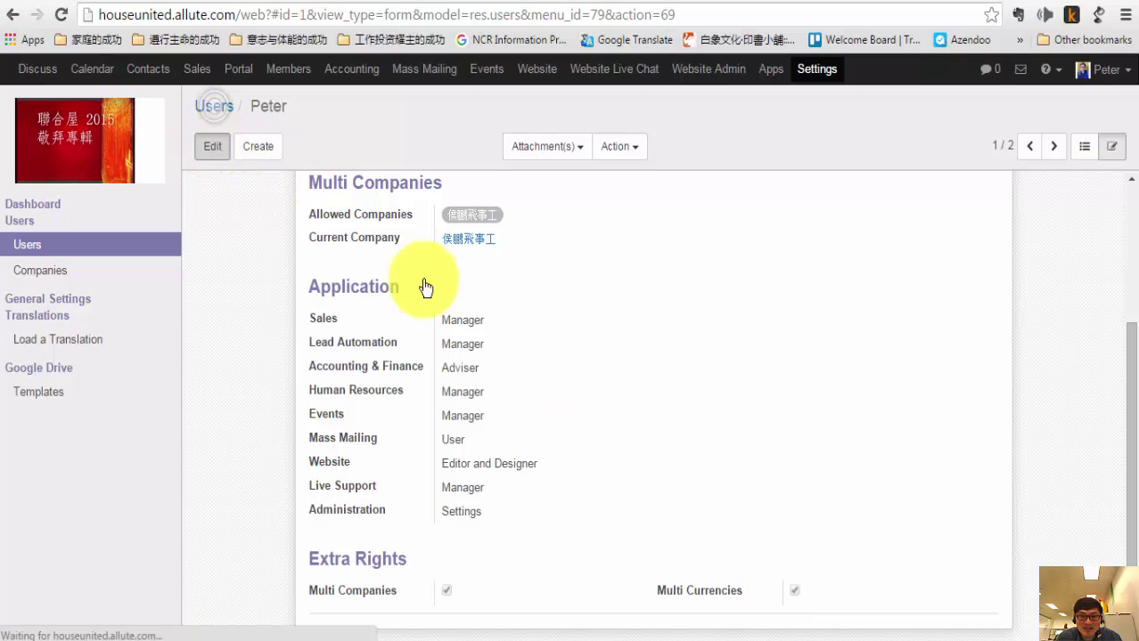
scroll(715, 570, "down", 3)
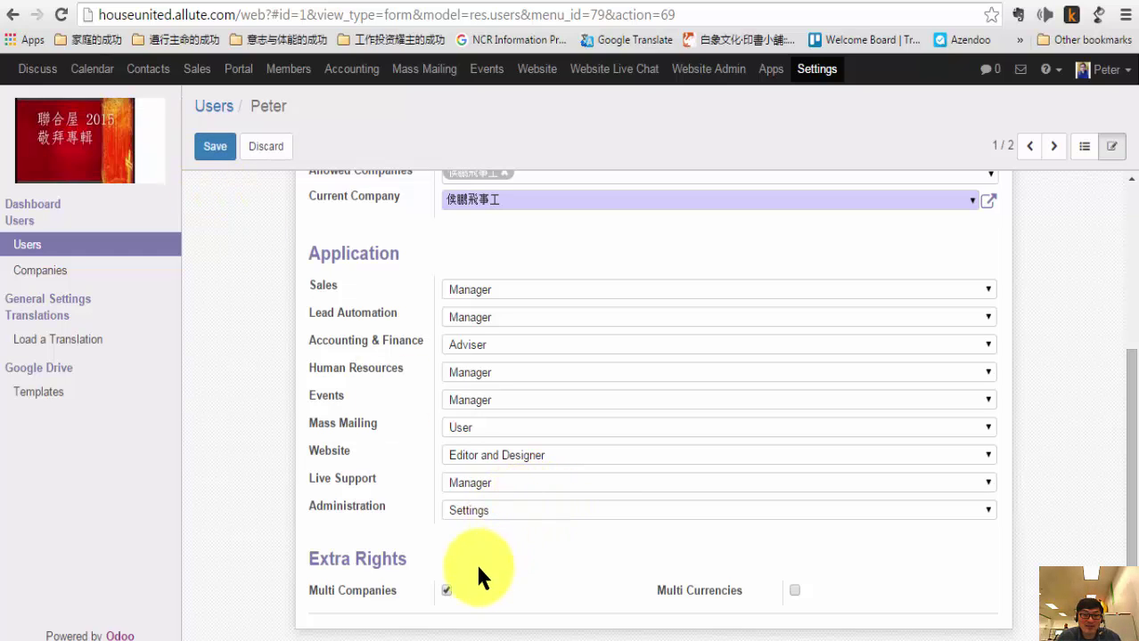
left_click(794, 590)
left_click(213, 151)
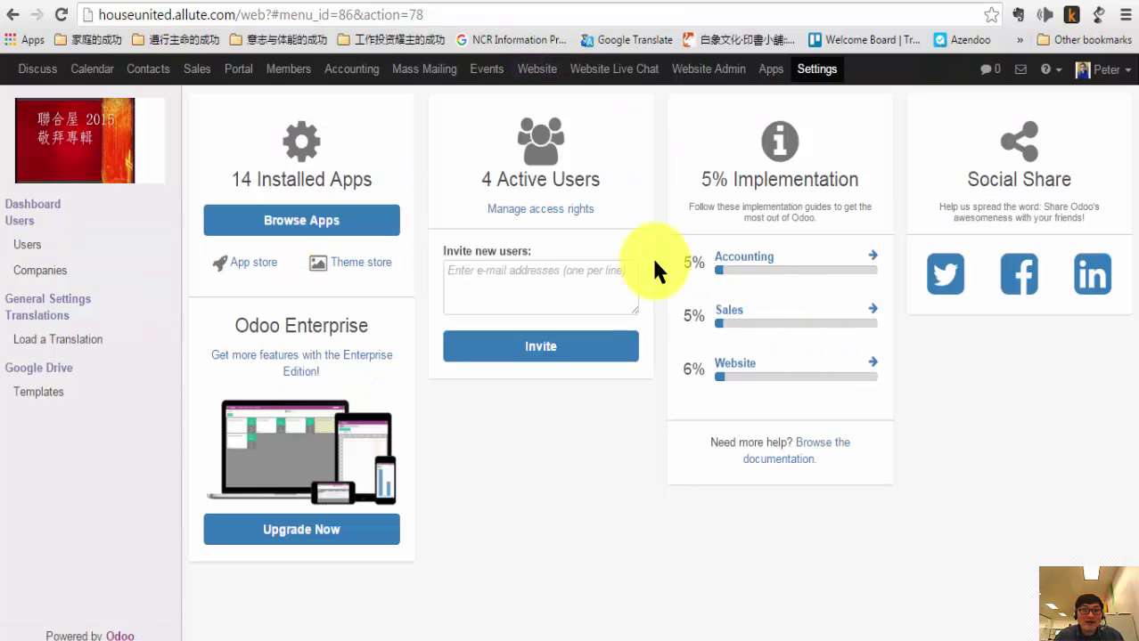
Keep USD as the default company currency in Accounting settings, then return to the Settings dashboard
left_click(350, 71)
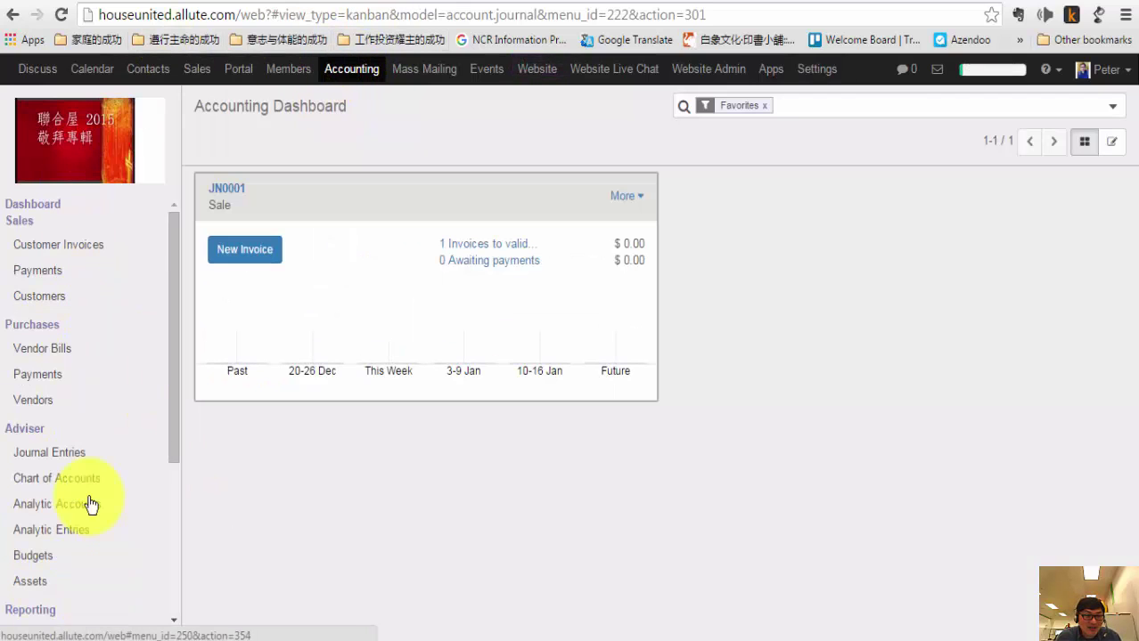
left_click_drag(170, 376, 171, 523)
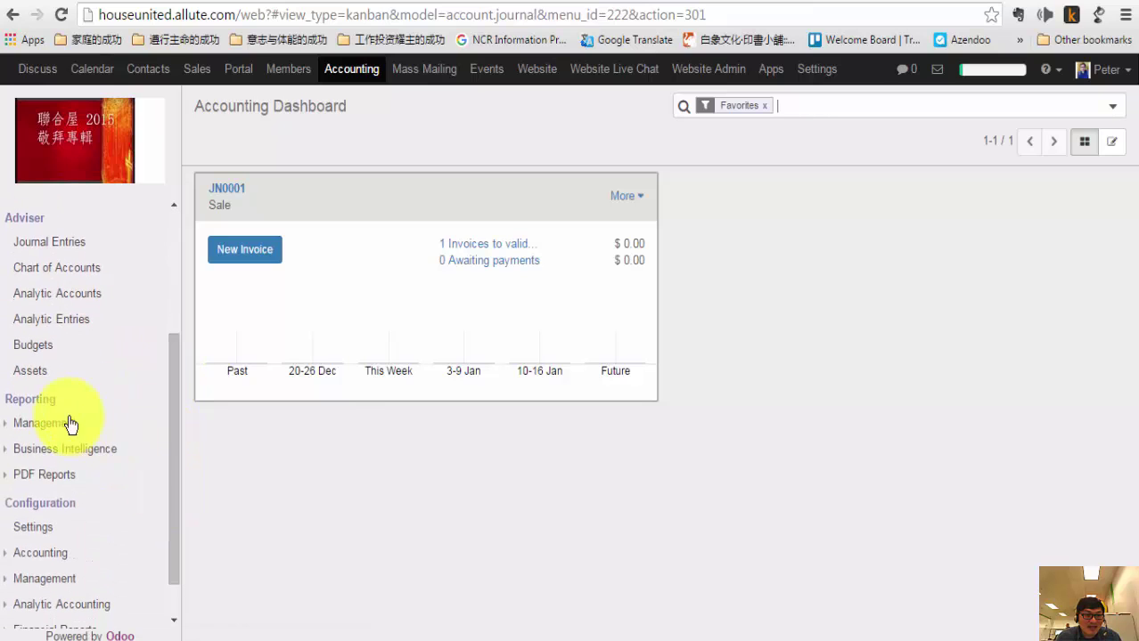
left_click(33, 529)
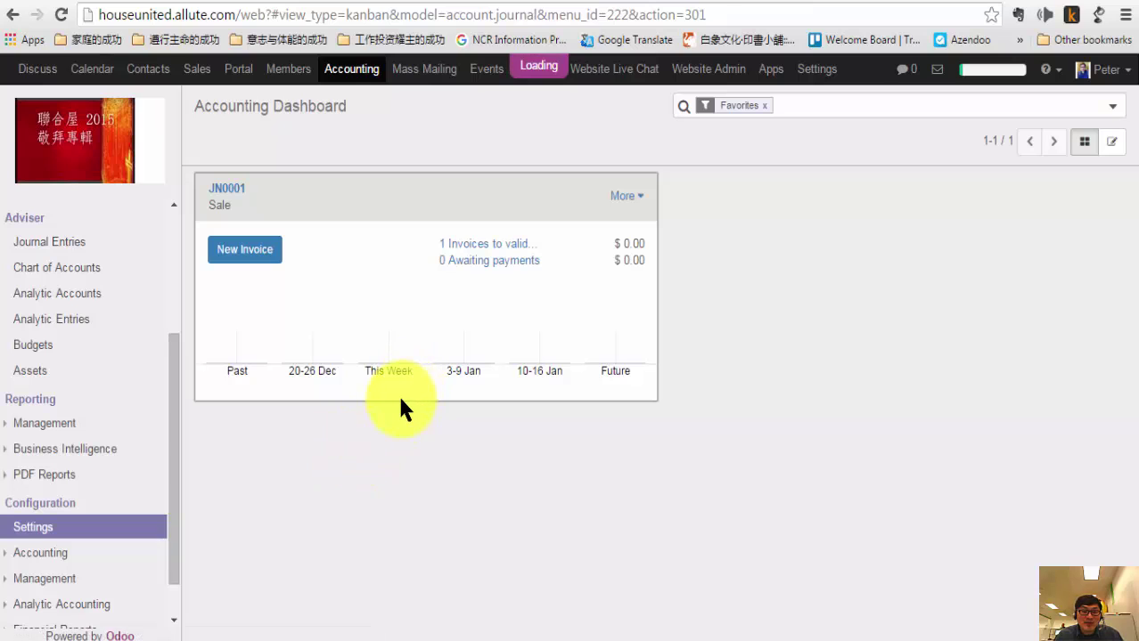
scroll(535, 427, "down", 3)
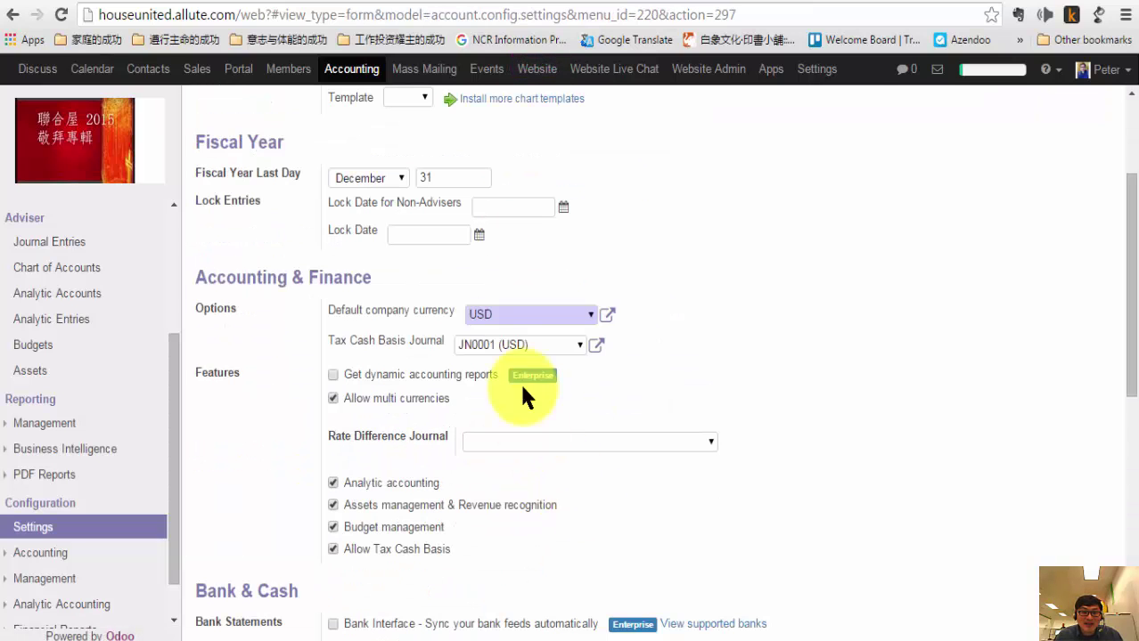
left_click(591, 317)
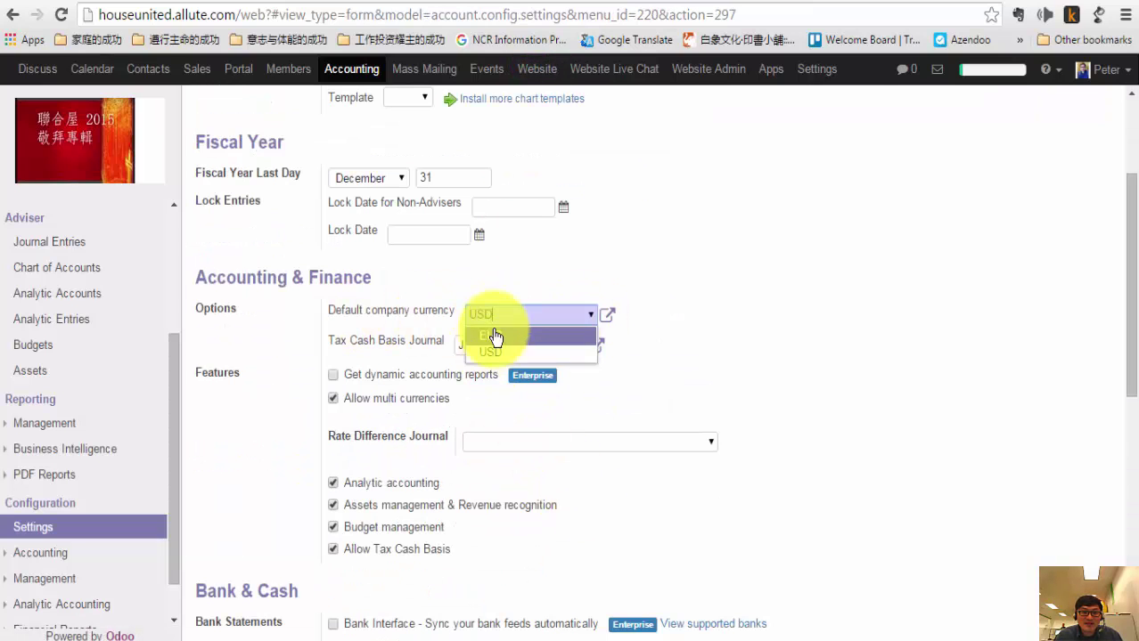
left_click(497, 323)
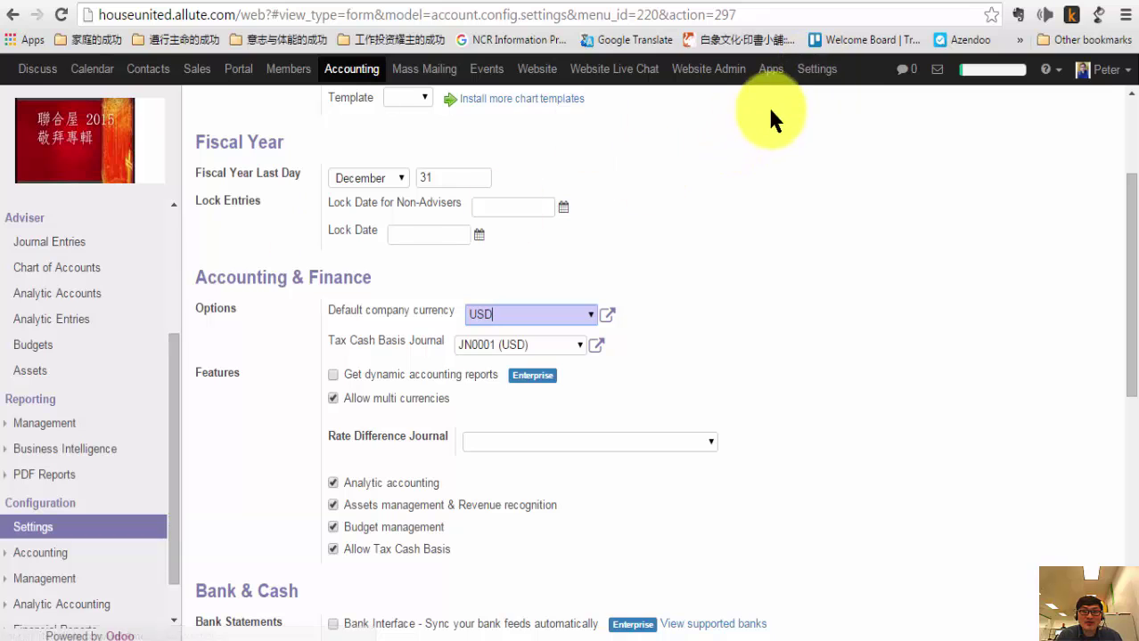
left_click(815, 71)
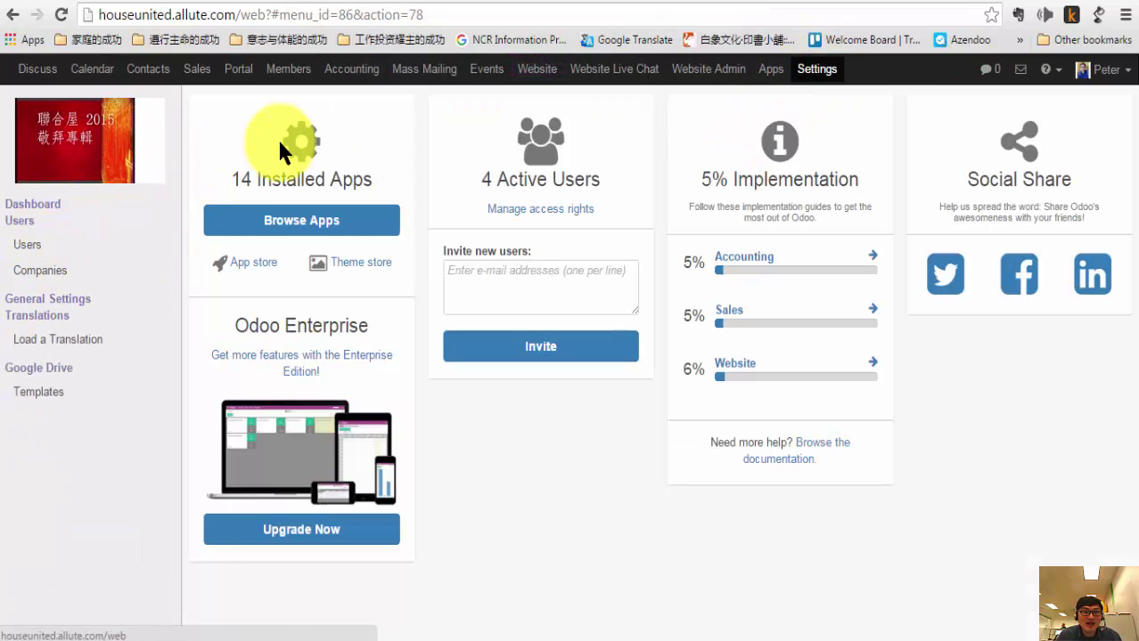
Look over the Accounting dashboard and Apps page, then open the Users list from Settings
left_click(344, 69)
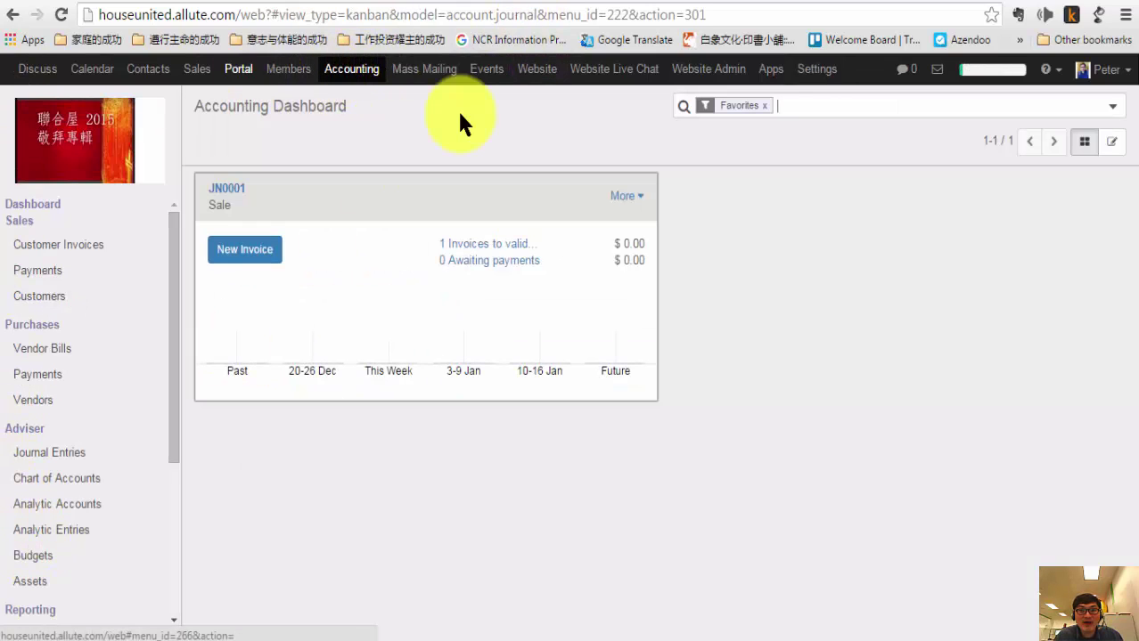
left_click(778, 73)
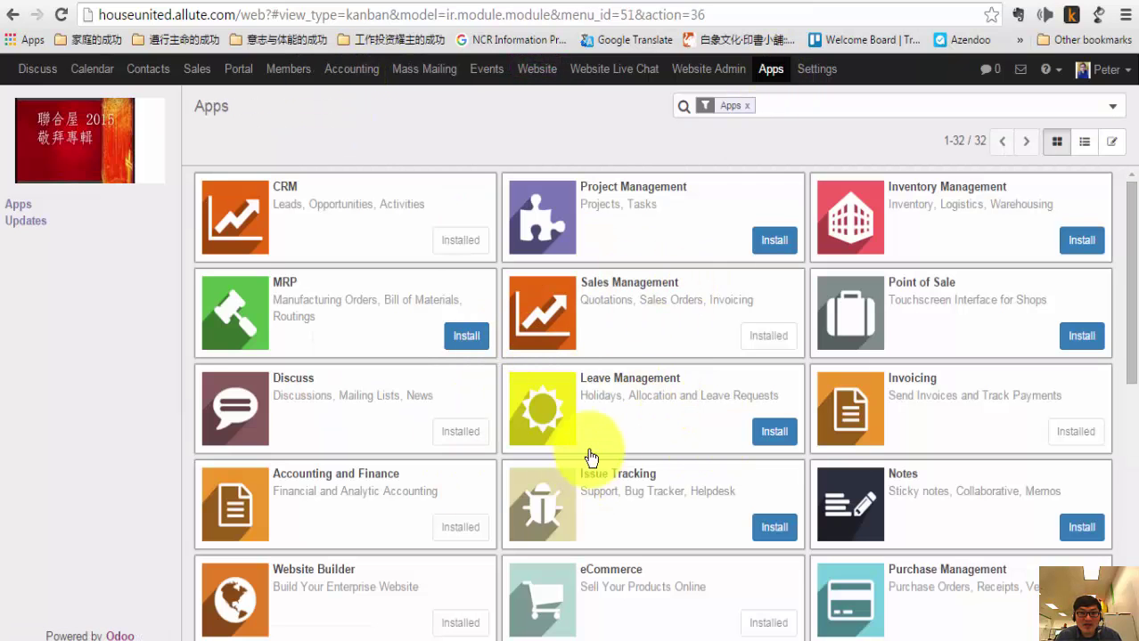
left_click(816, 71)
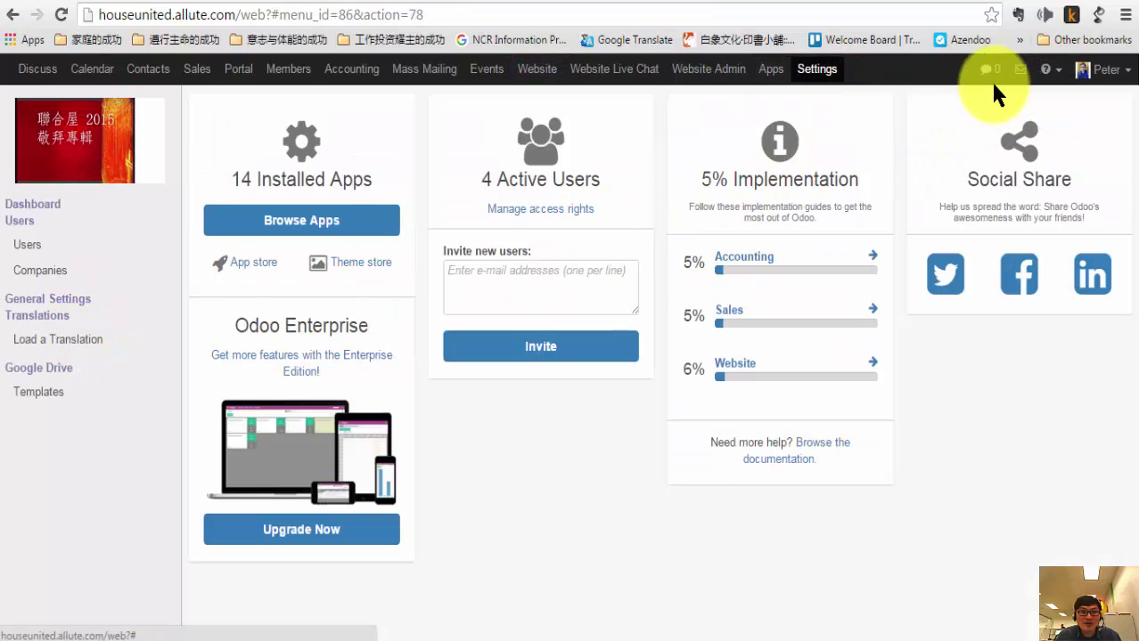
left_click(89, 247)
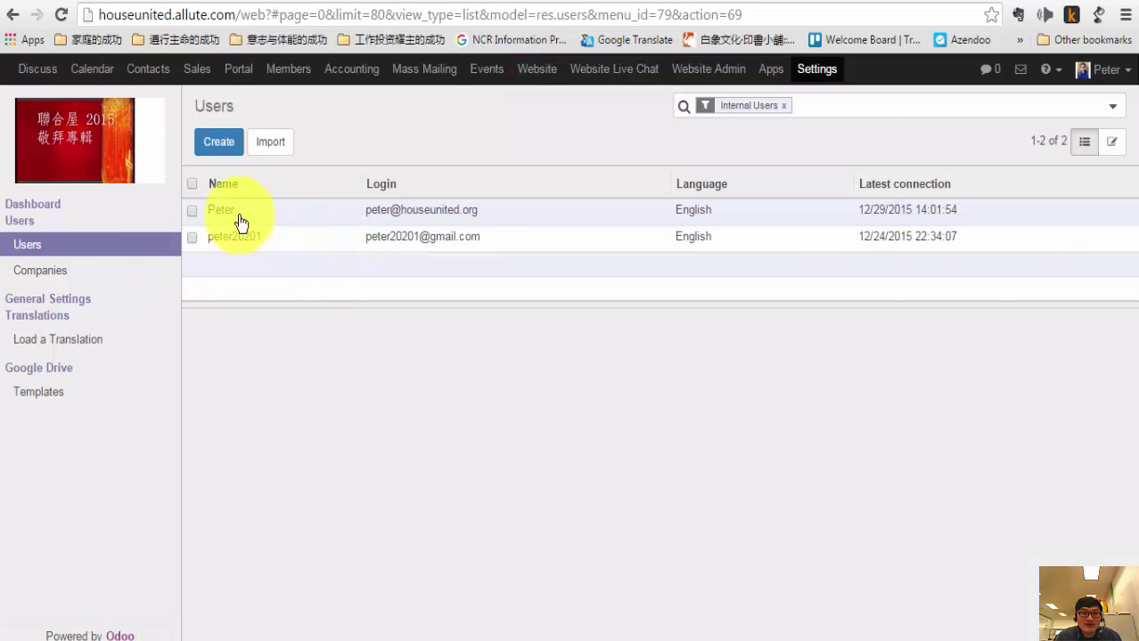
Confirm the first user has Multi Currencies ticked, then move to the second user's record
left_click(239, 215)
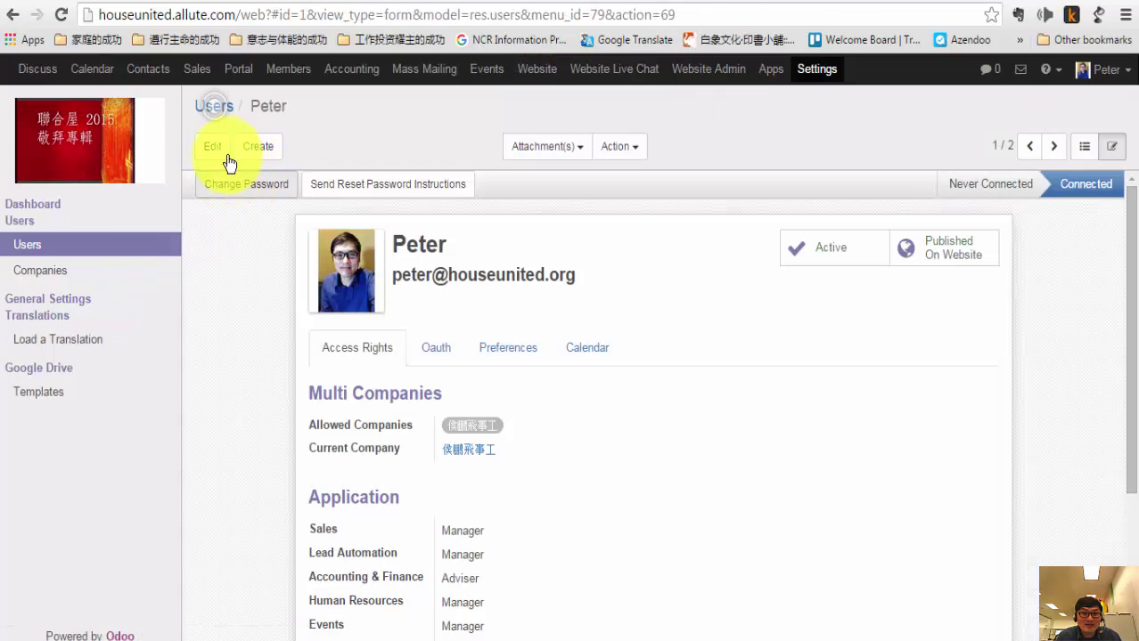
left_click(213, 147)
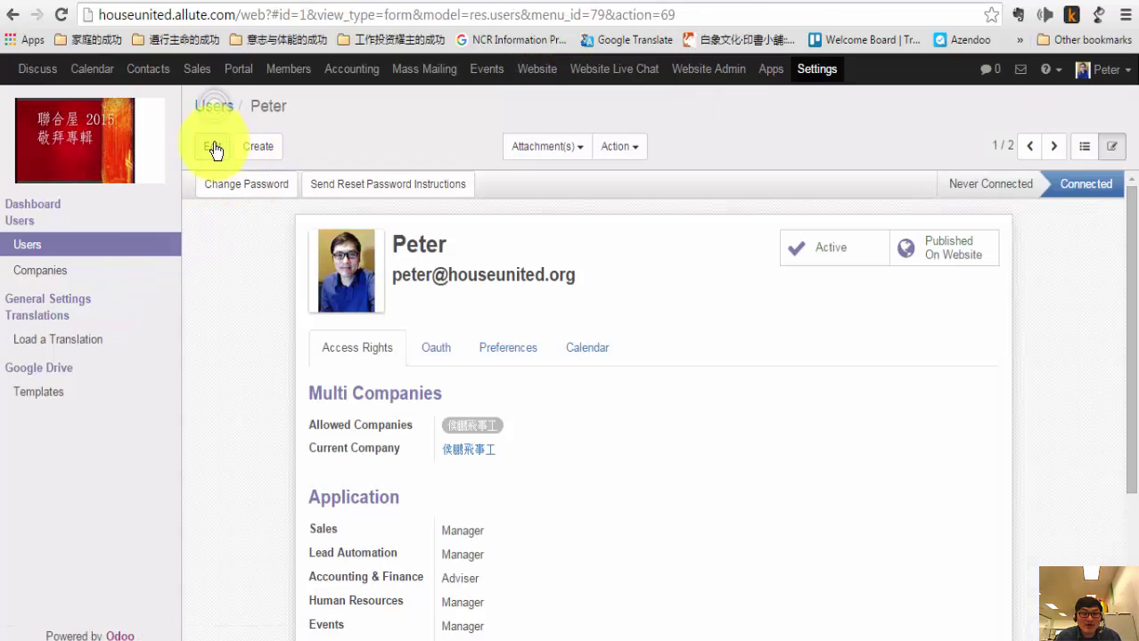
scroll(535, 463, "down", 3)
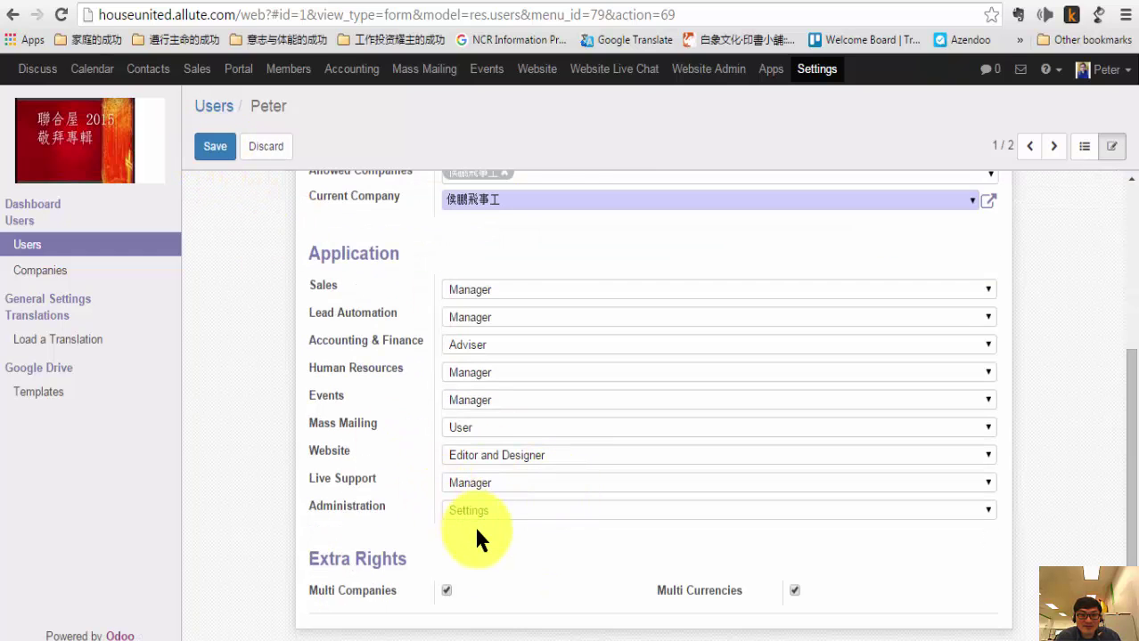
scroll(409, 524, "up", 5)
scroll(458, 561, "down", 5)
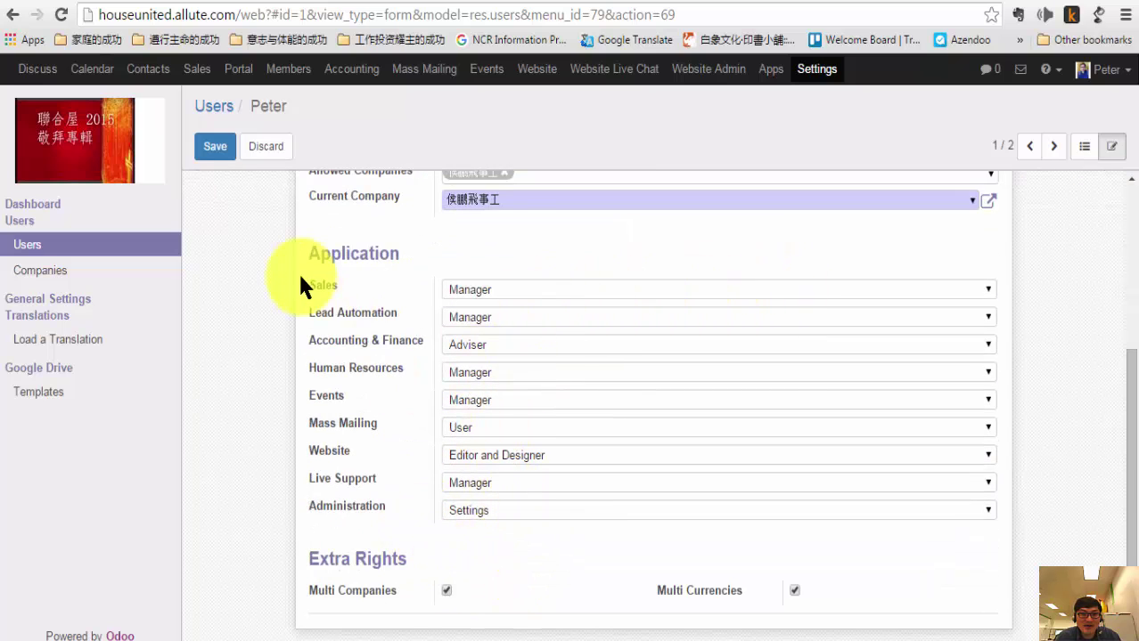
left_click(56, 247)
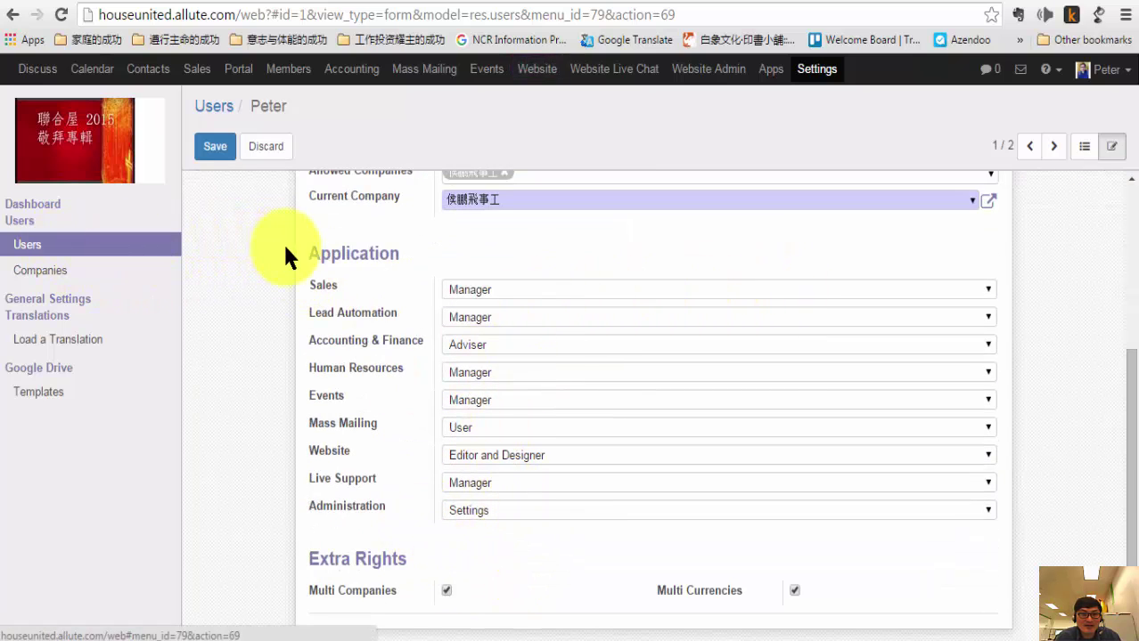
key("alt+n")
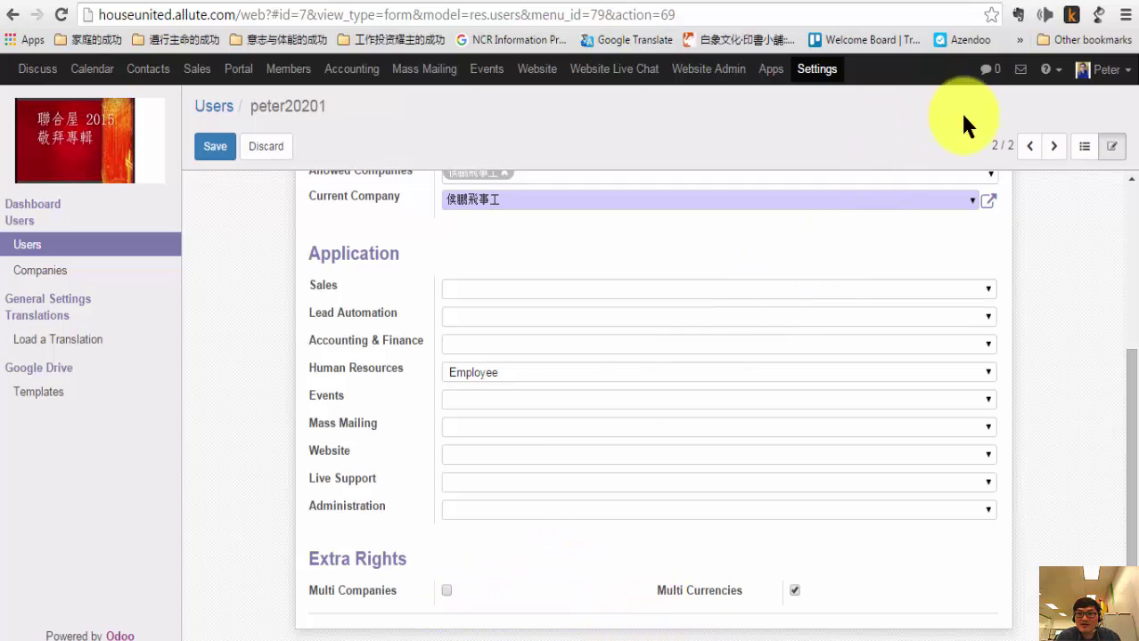
left_click(1046, 75)
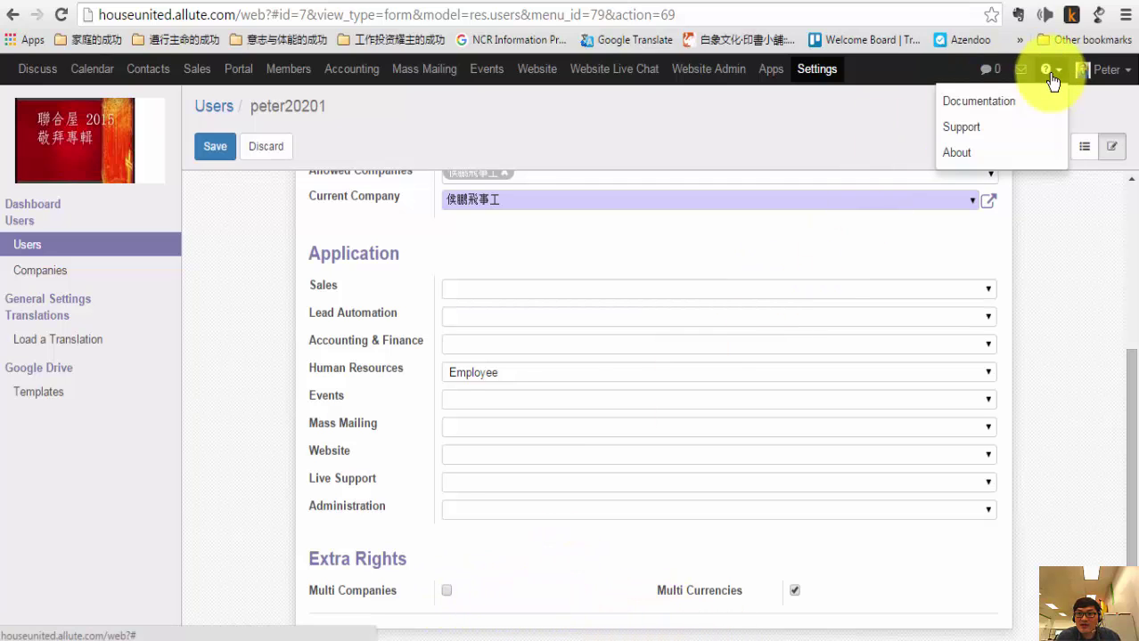
Activate developer mode from the Odoo About dialog
left_click(956, 156)
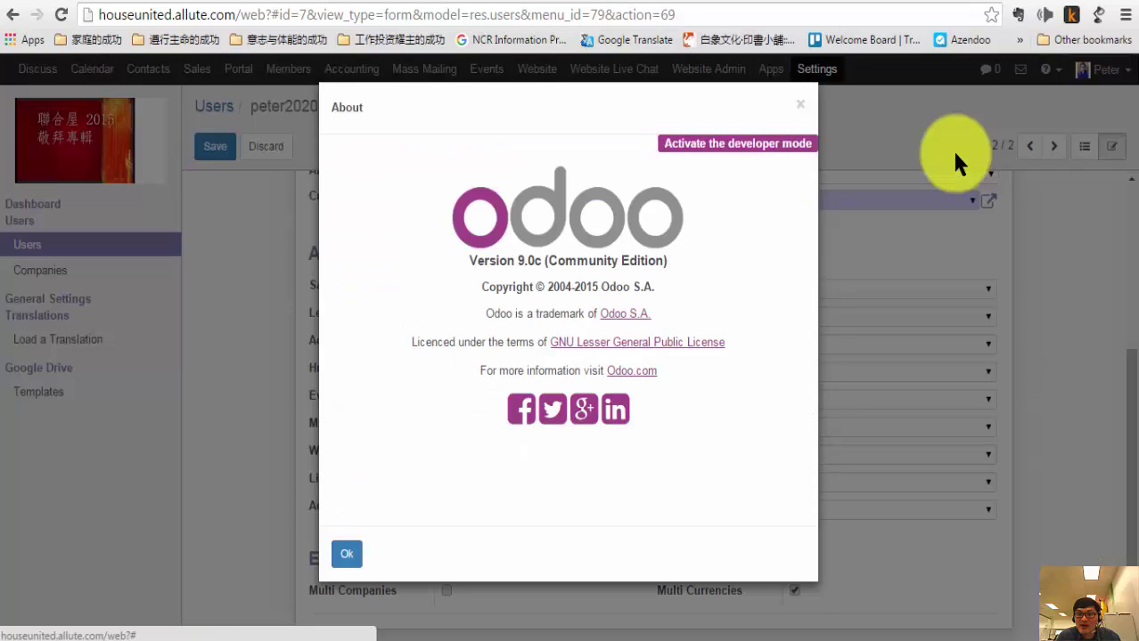
left_click(726, 151)
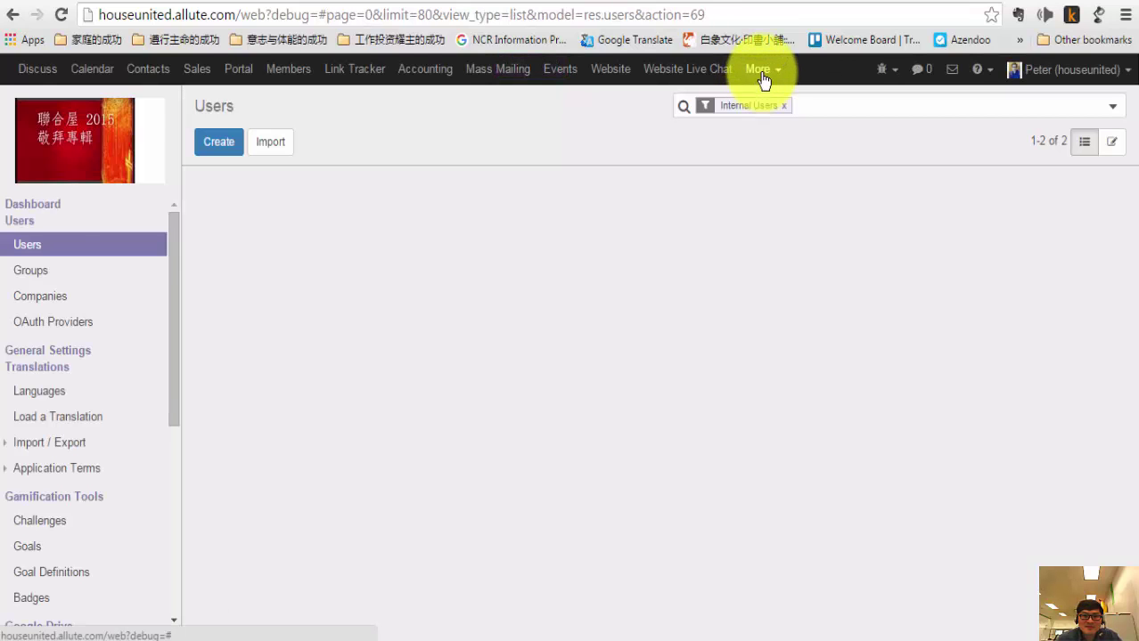
Open the first user's record in edit mode from the Users list
left_click(224, 229)
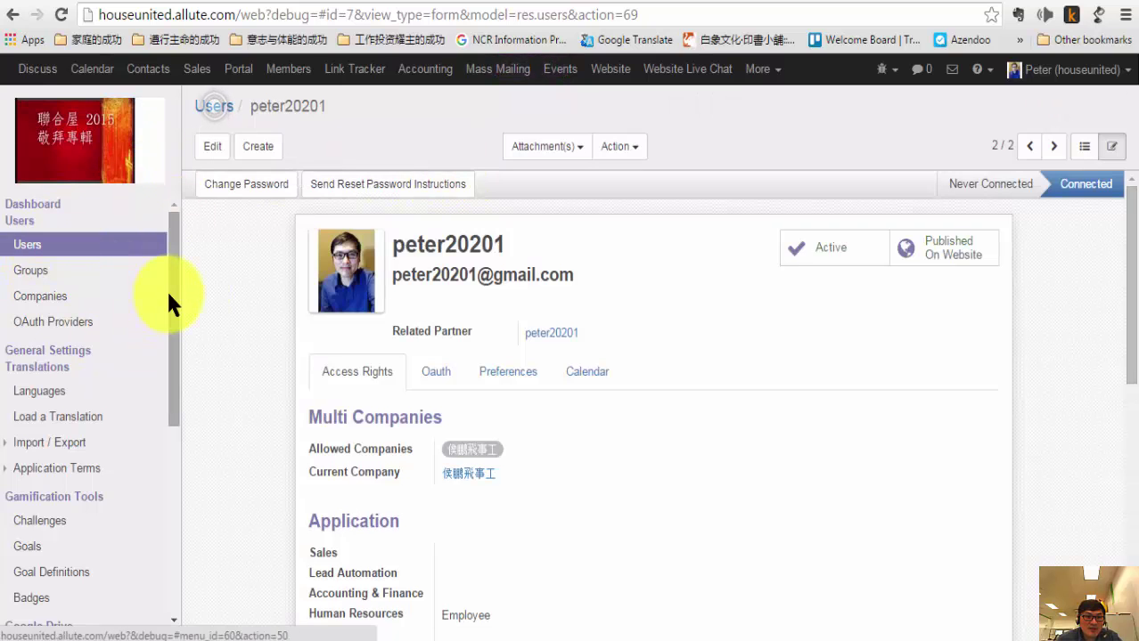
left_click_drag(171, 291, 77, 310)
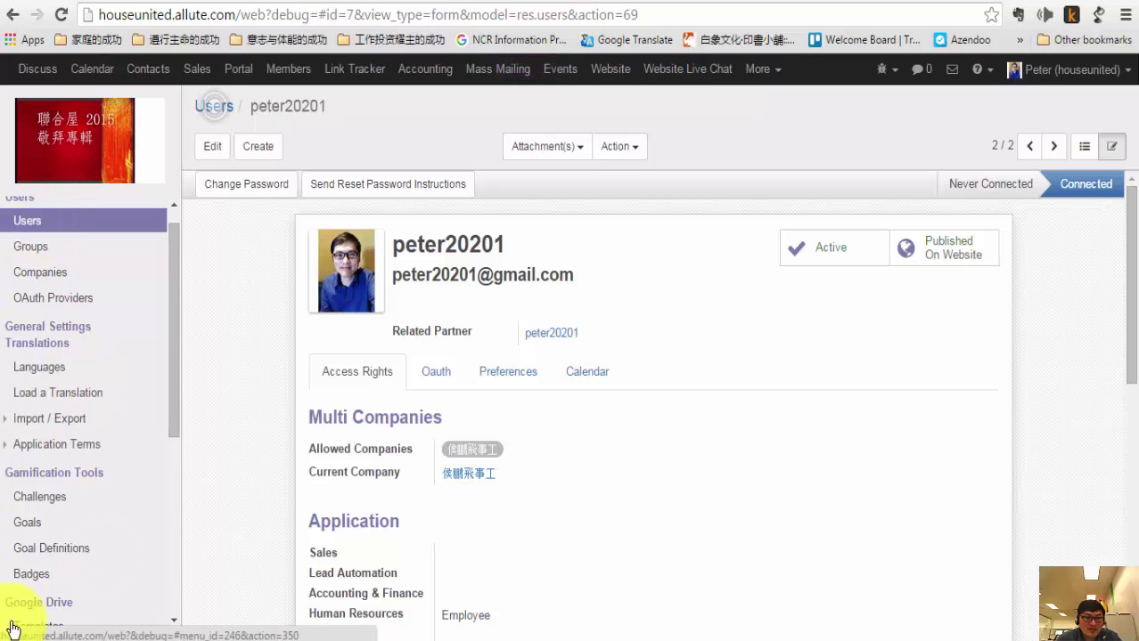
left_click(32, 230)
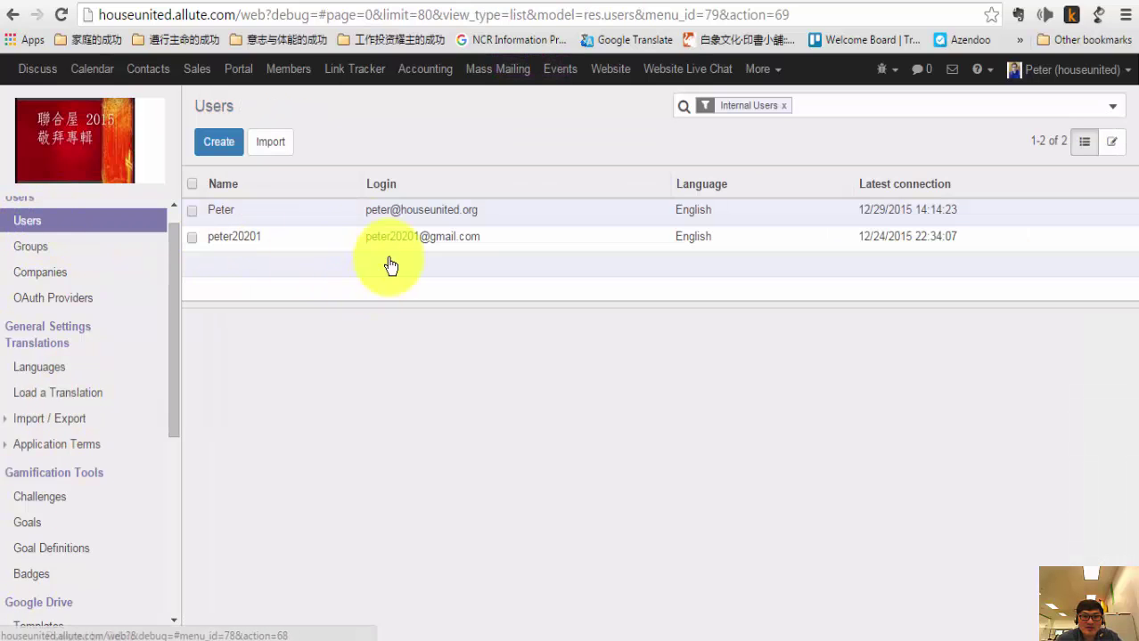
left_click(224, 212)
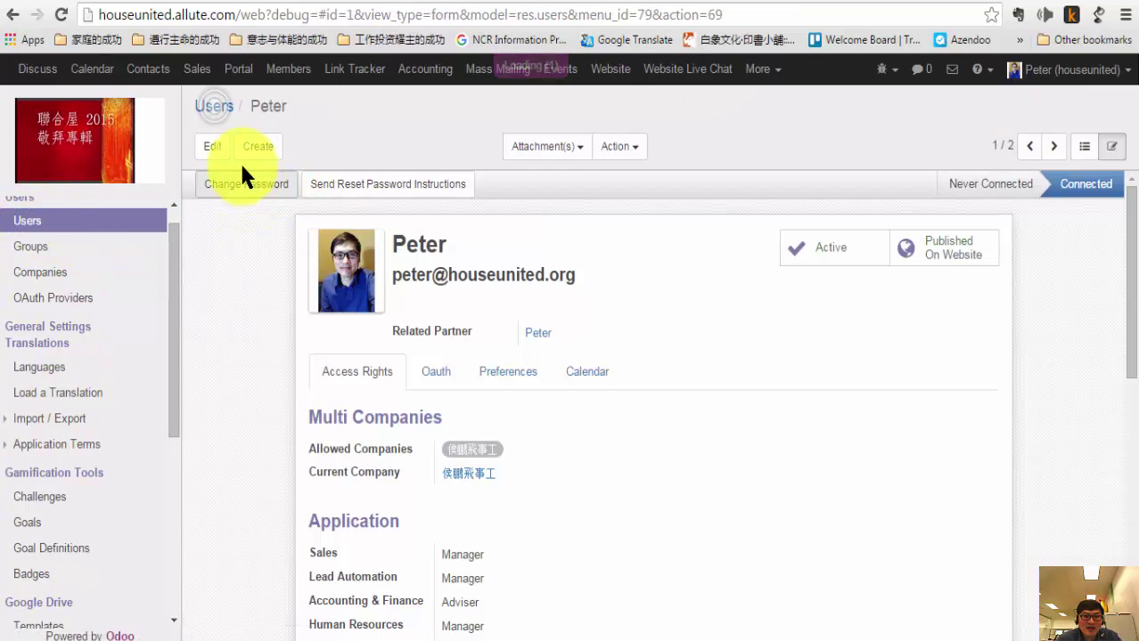
left_click(218, 147)
Scroll through the Technical Settings and Extra Rights sections, showing Multi Currencies enabled
scroll(534, 425, "down", 4)
scroll(554, 441, "down", 3)
scroll(655, 453, "up", 2)
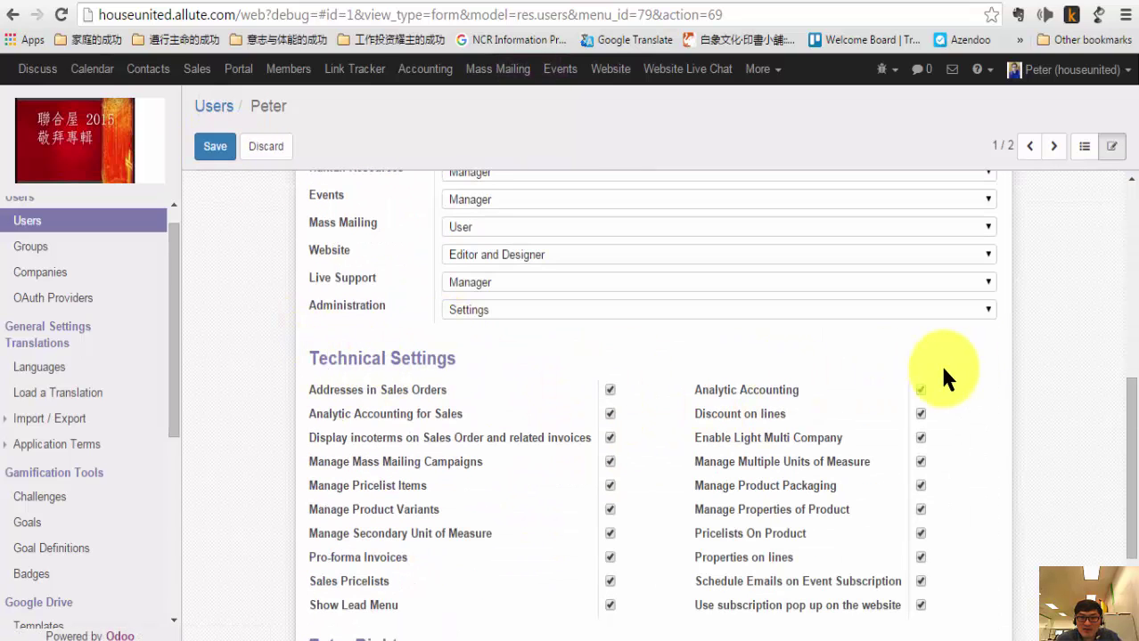
scroll(579, 392, "up", 3)
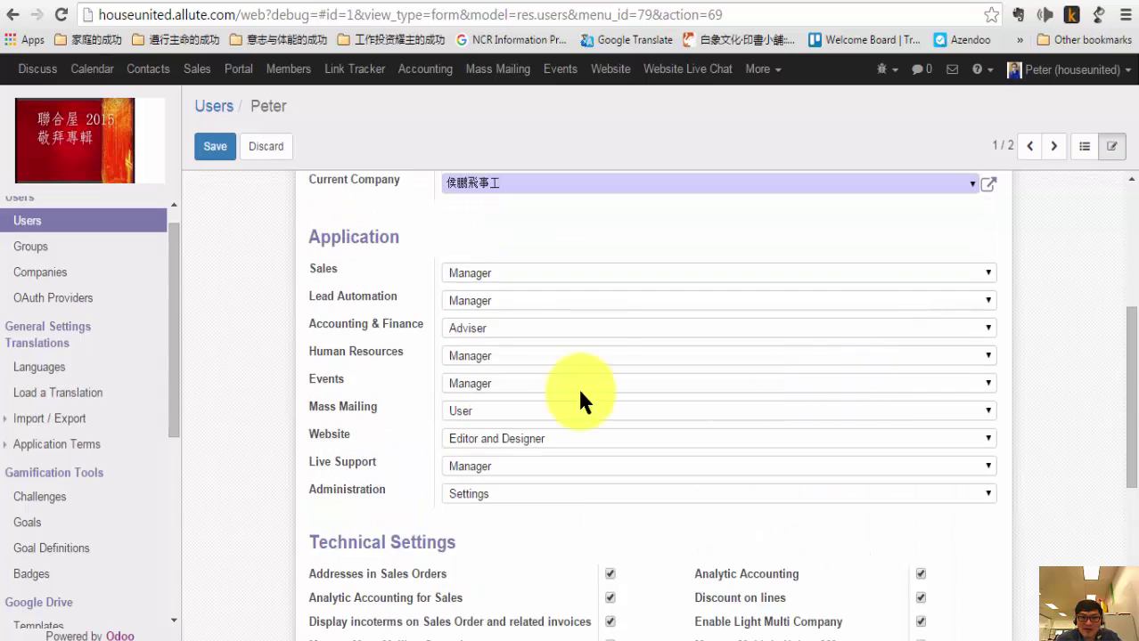
scroll(868, 516, "down", 1)
scroll(868, 512, "down", 4)
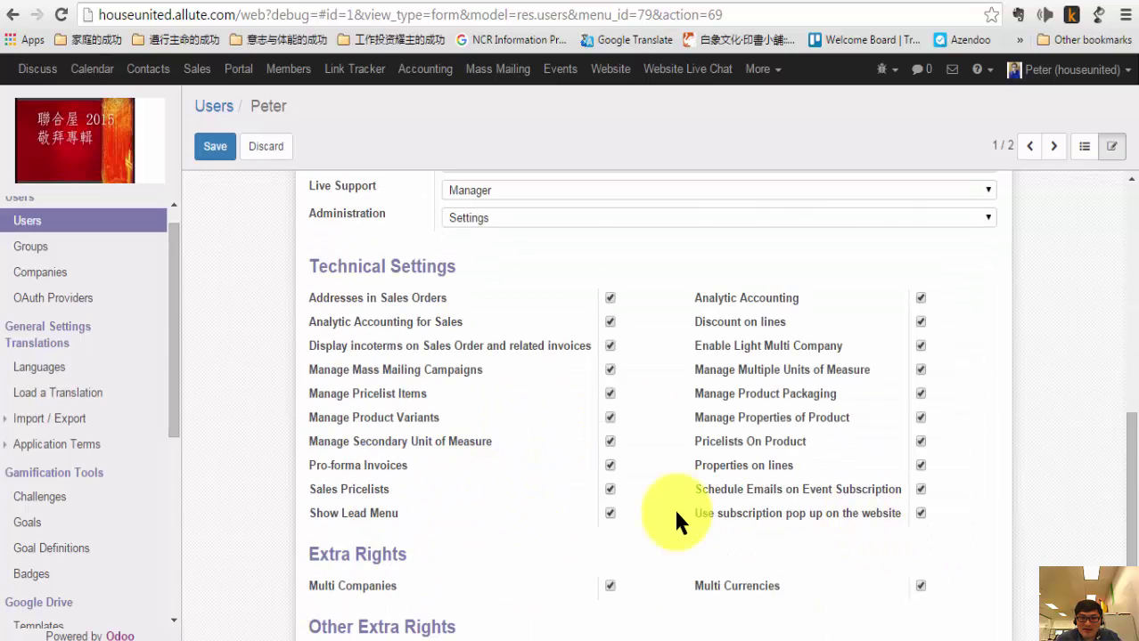
scroll(732, 480, "up", 1)
scroll(636, 268, "down", 1)
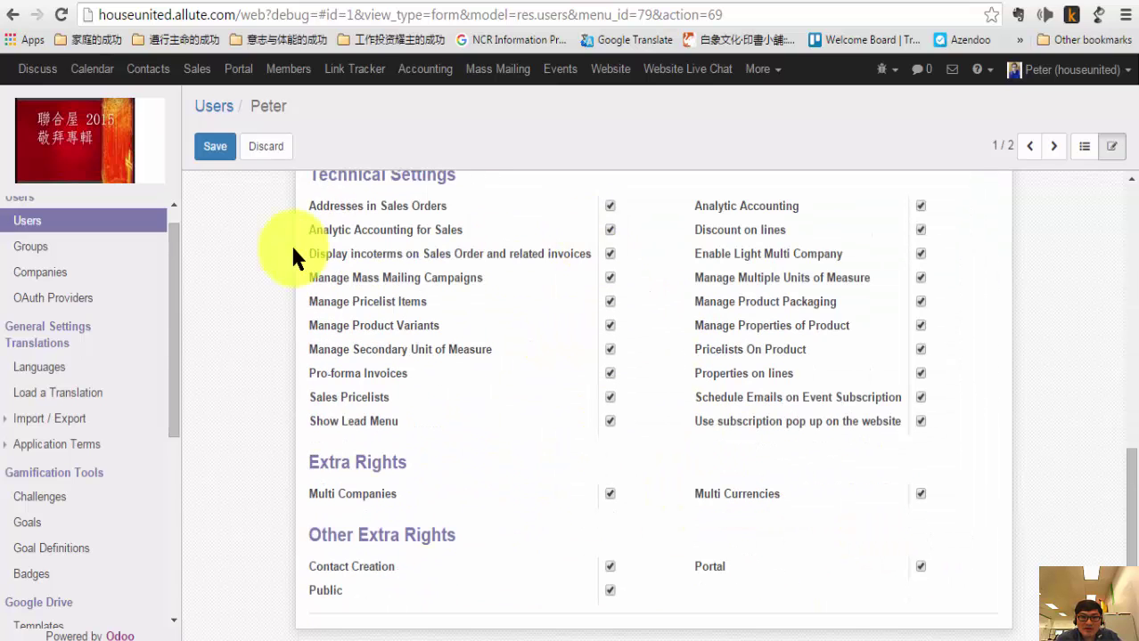